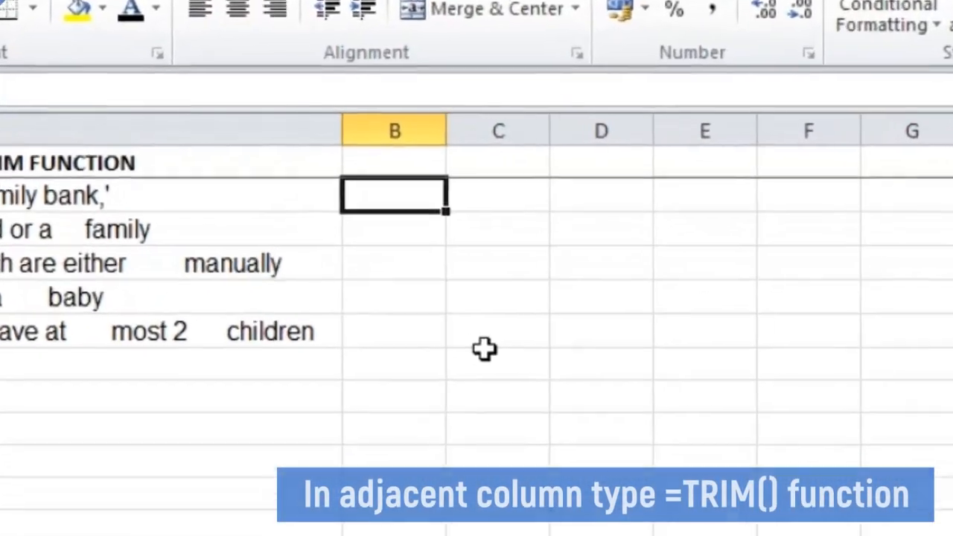
Step: Enter the formula =TRIM(A2) in cell B2 to strip the extra spaces from the first sentence
{"action": "type", "text": "="}
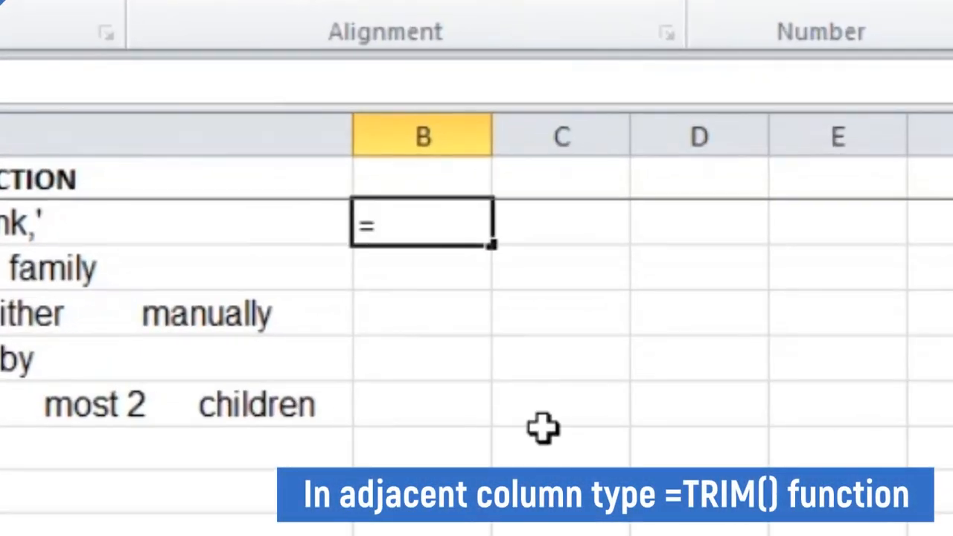
{"action": "type", "text": "TRIM("}
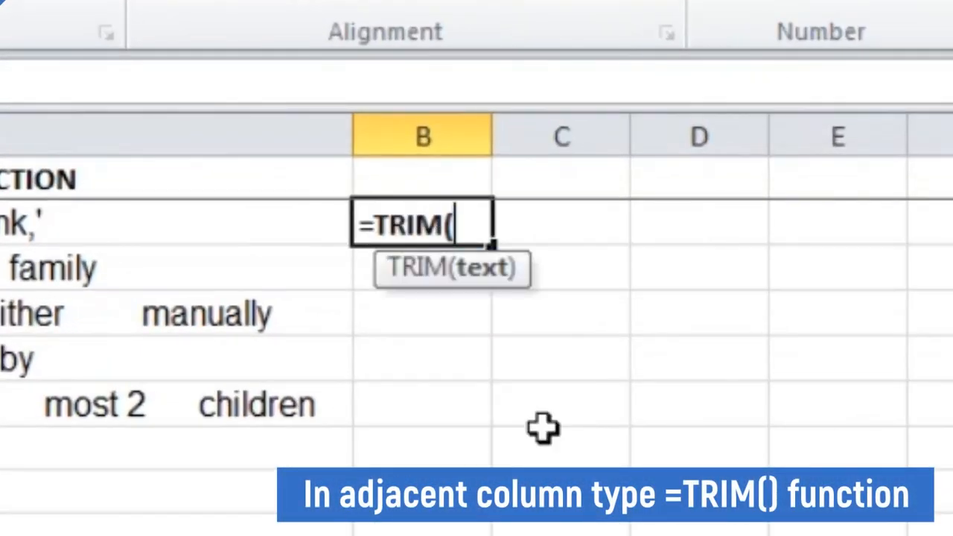
{"action": "type", "text": "A2)"}
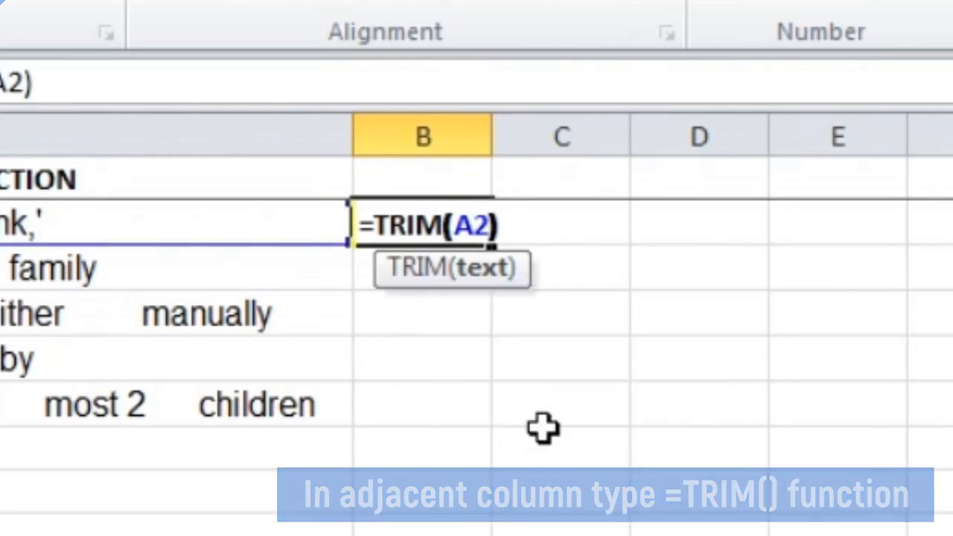
{"action": "key", "text": "Return"}
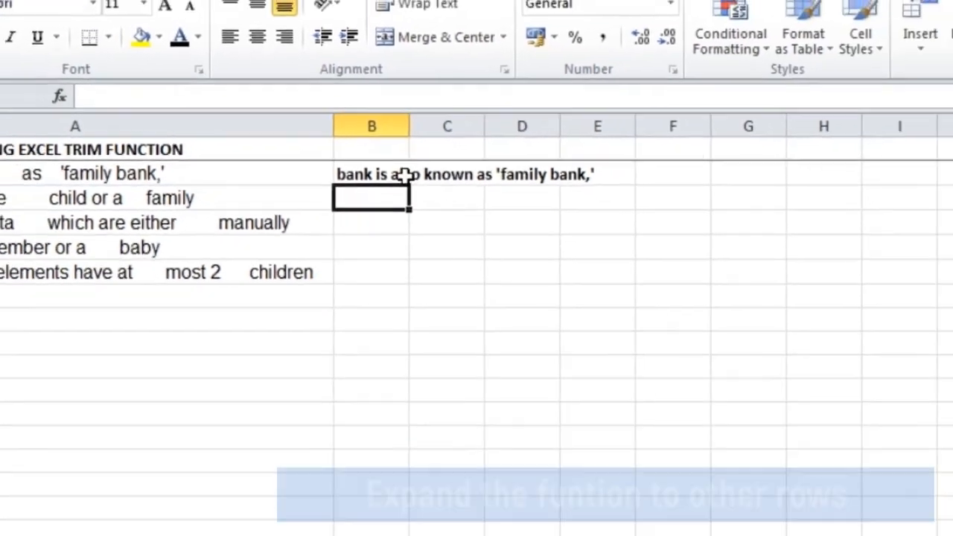
Step: Fill the TRIM formula from B2 down to B6 and autofit the width of column B
{"action": "left_click", "coordinate": [476, 235]}
{"action": "left_click_drag", "start_coordinate": [379, 164], "coordinate": [383, 230]}
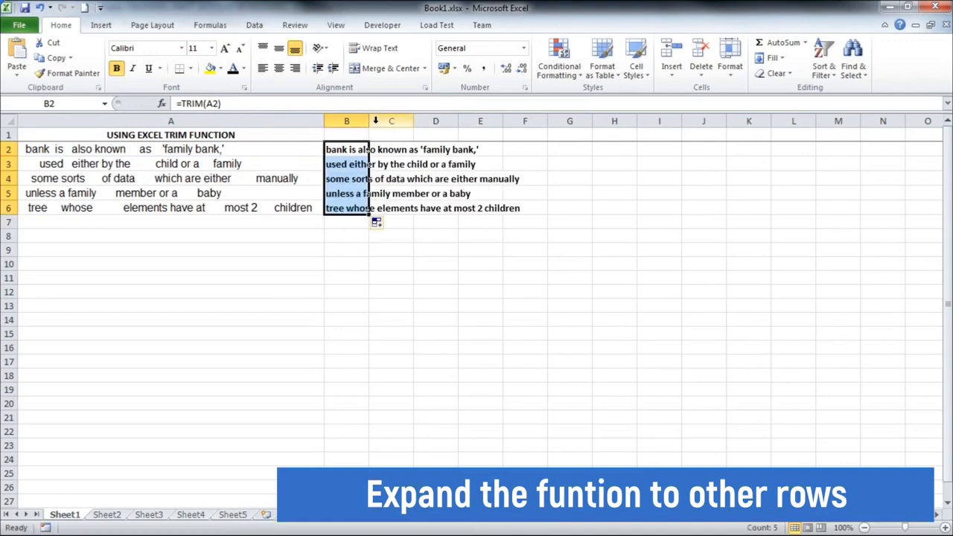
{"action": "double_click", "coordinate": [370, 120]}
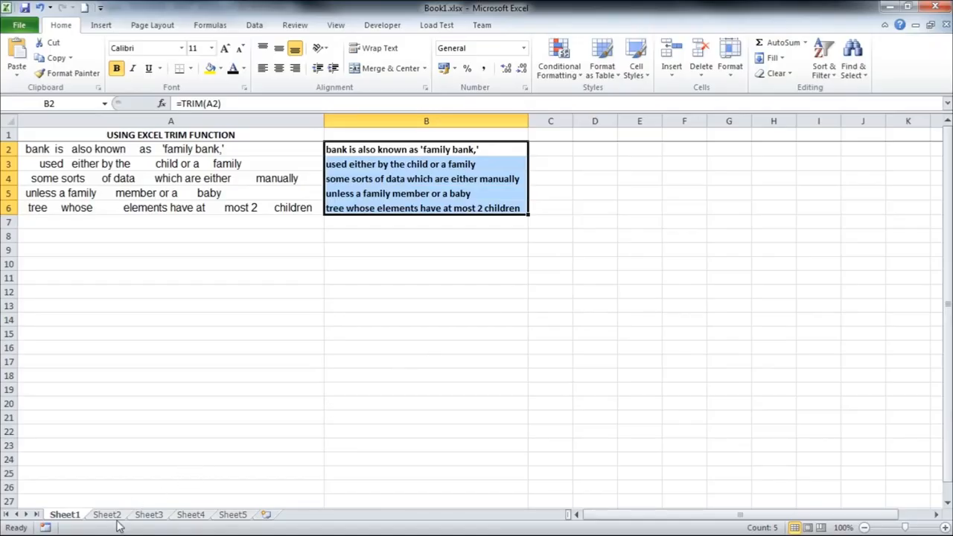
Step: On Sheet2, split cells A2:A6 with Text to Columns, using the Delimited type with Space as the delimiter
{"action": "left_click", "coordinate": [111, 516]}
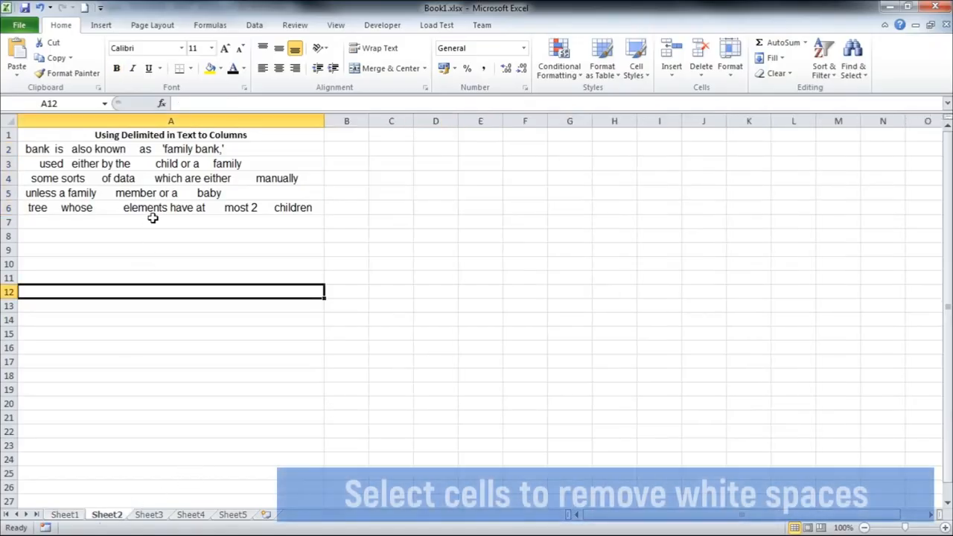
{"action": "left_click", "coordinate": [156, 149]}
{"action": "left_click_drag", "start_coordinate": [156, 149], "coordinate": [206, 212]}
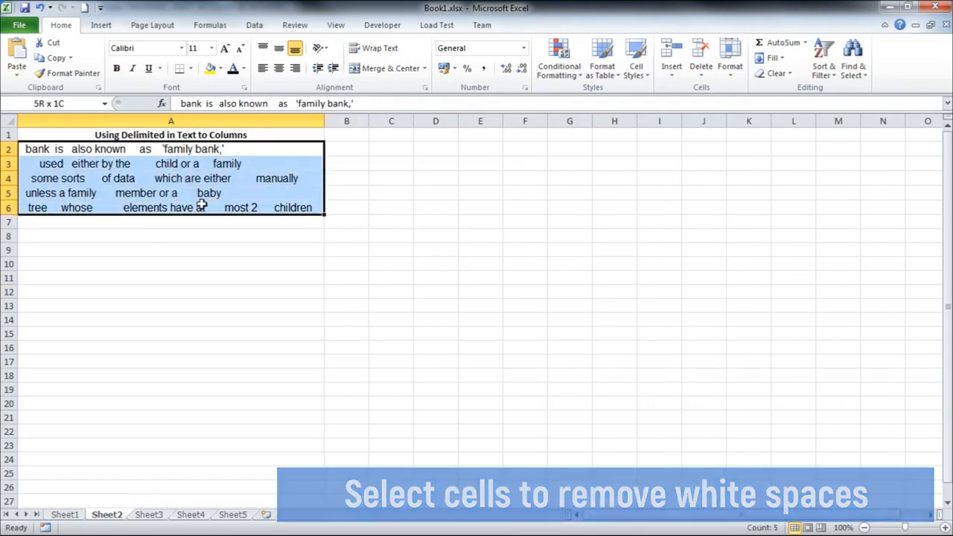
{"action": "left_click", "coordinate": [254, 25]}
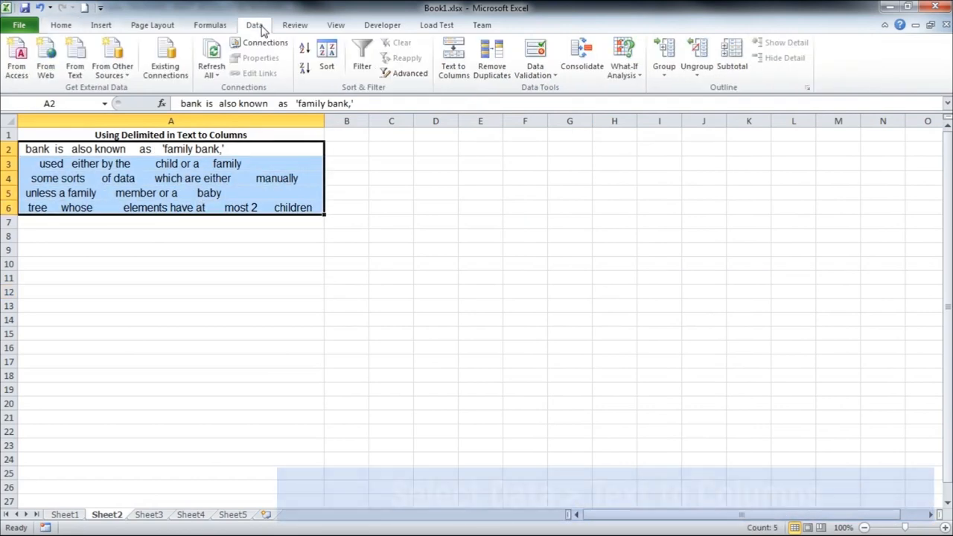
{"action": "left_click", "coordinate": [455, 69]}
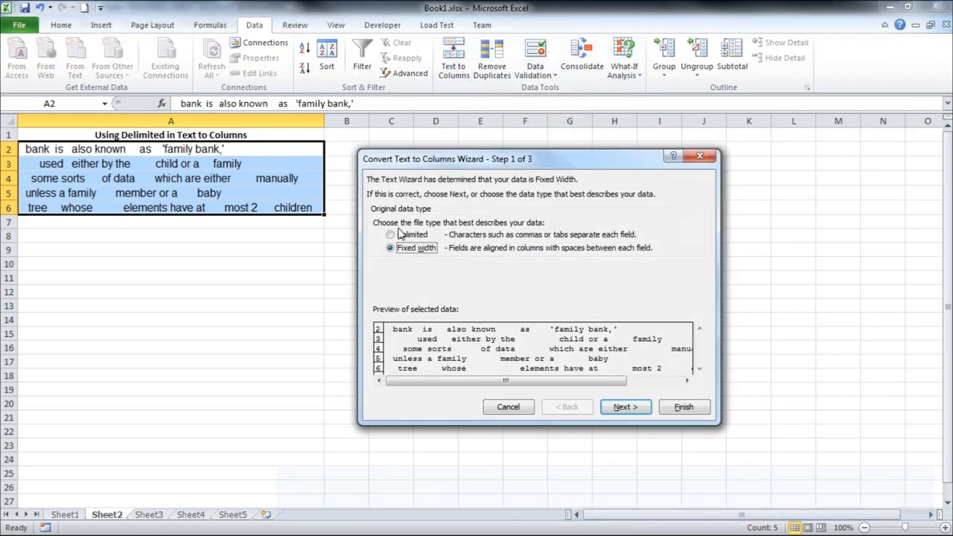
{"action": "left_click", "coordinate": [389, 235]}
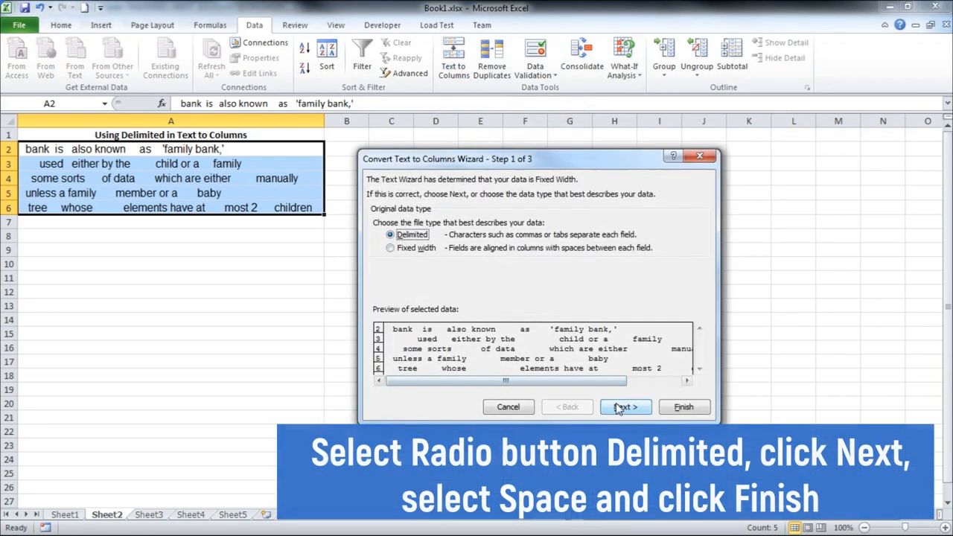
{"action": "left_click", "coordinate": [620, 407]}
{"action": "left_click", "coordinate": [377, 259]}
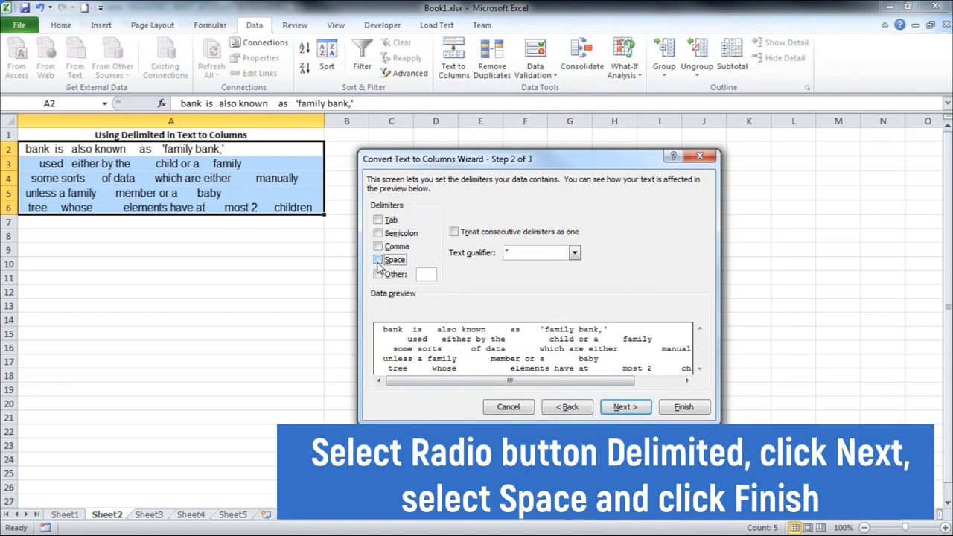
{"action": "left_click", "coordinate": [377, 260]}
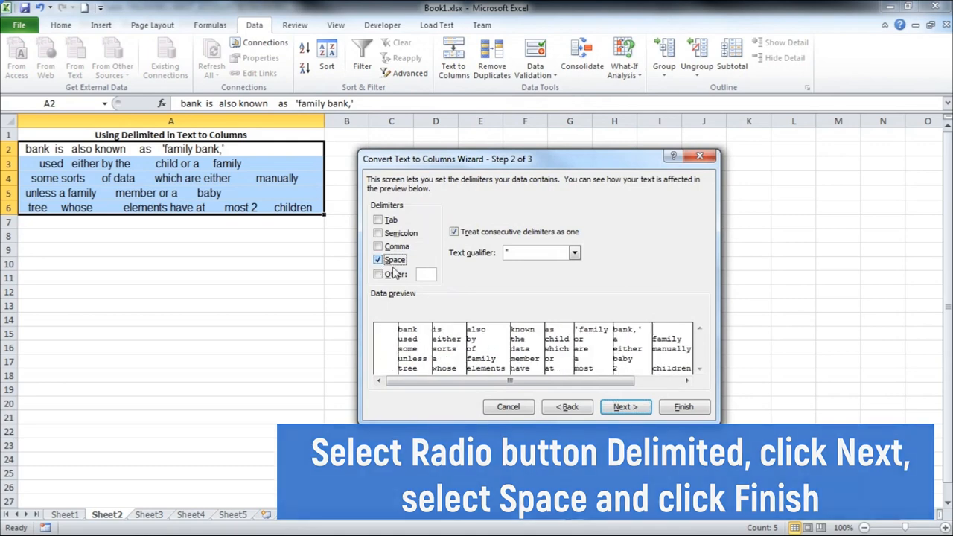
{"action": "left_click", "coordinate": [680, 408]}
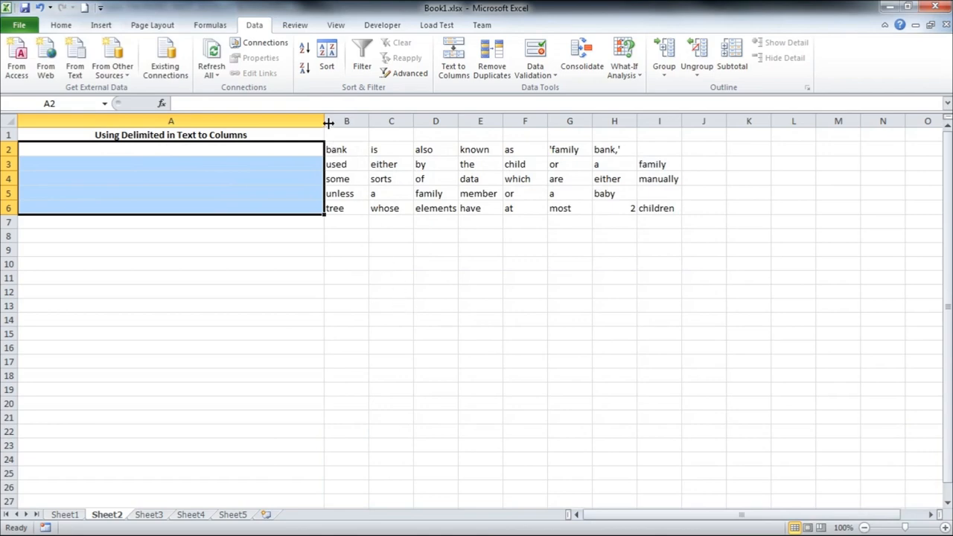
Step: Autofit the width of all columns on Sheet2 to their contents
{"action": "left_click", "coordinate": [7, 120]}
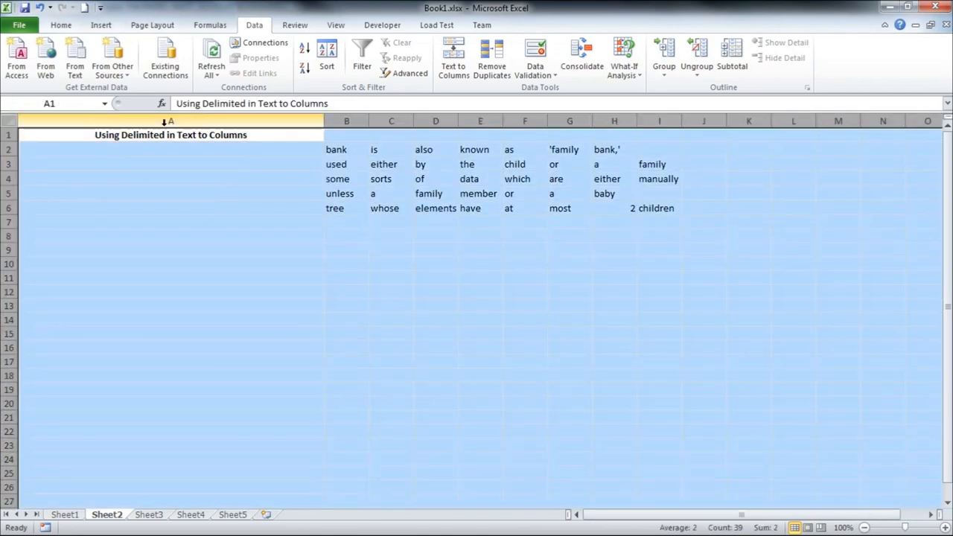
{"action": "double_click", "coordinate": [322, 130]}
{"action": "left_click", "coordinate": [509, 266]}
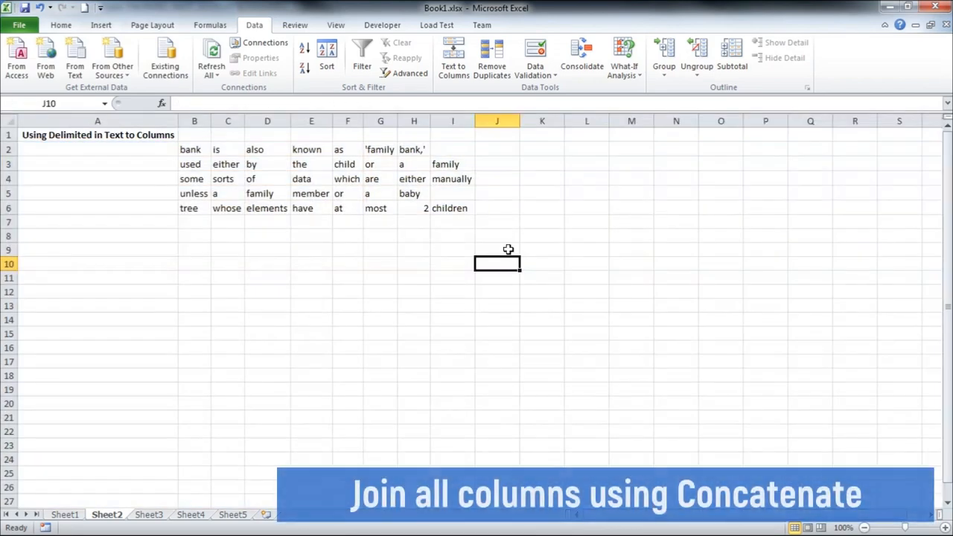
Step: Enter the heading STRING_JOIN in cell J1 and autofit the width of column J
{"action": "left_click", "coordinate": [500, 139]}
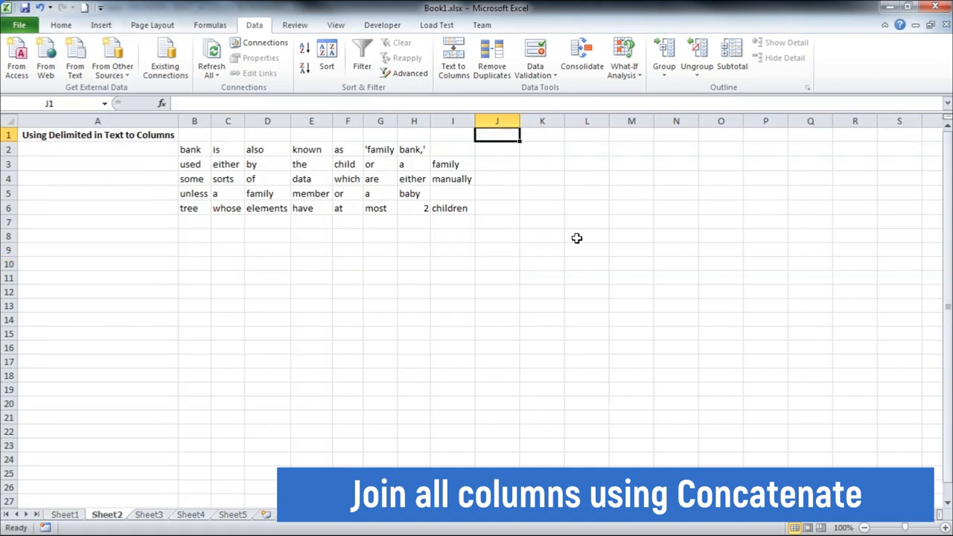
{"action": "type", "text": "JO"}
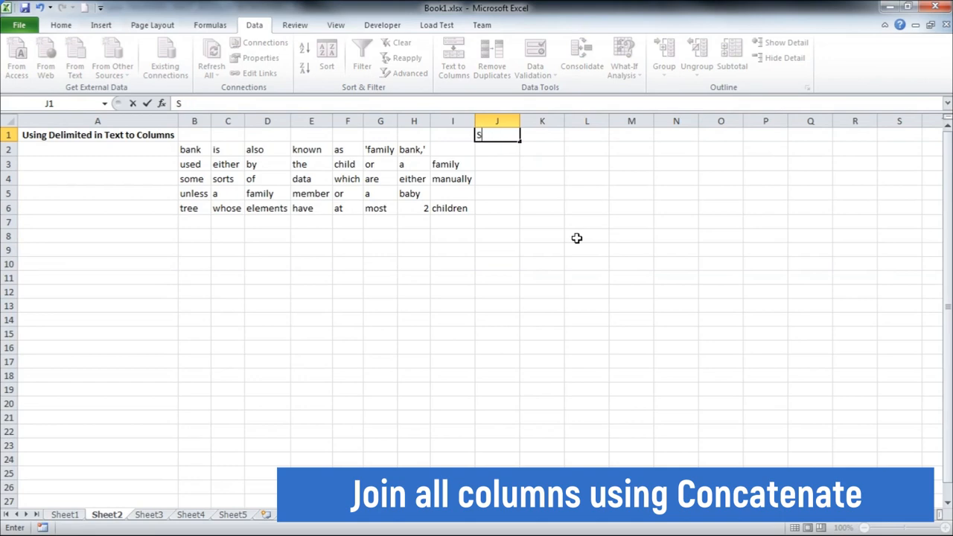
{"action": "type", "text": "RING_JOIN"}
{"action": "key", "text": "Return"}
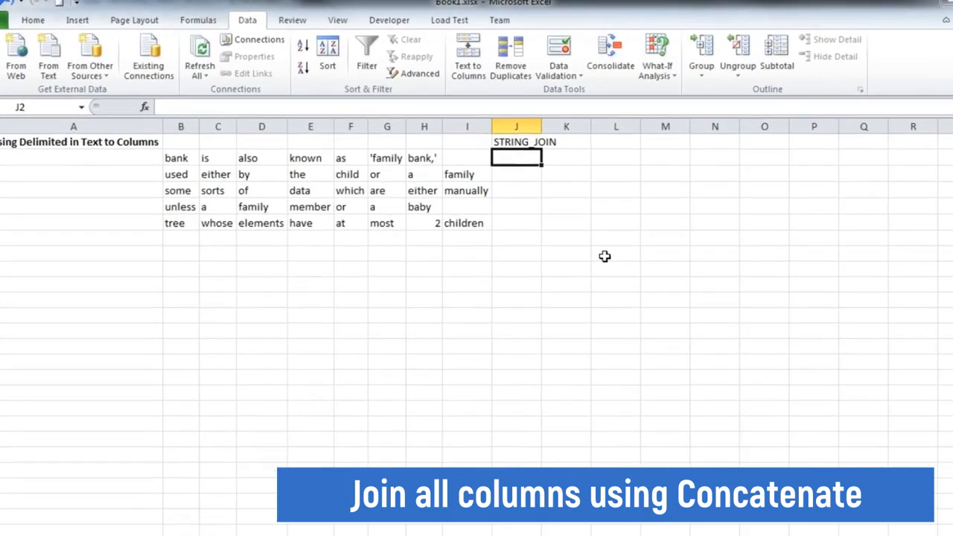
{"action": "double_click", "coordinate": [520, 121]}
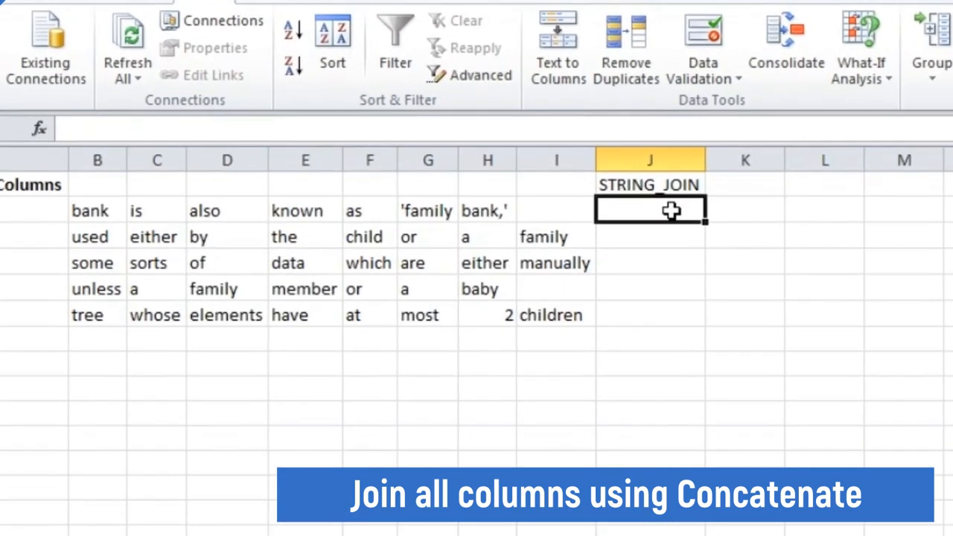
Step: Start a CONCATENATE formula in cell J2 and open its function arguments
{"action": "type", "text": "=CON"}
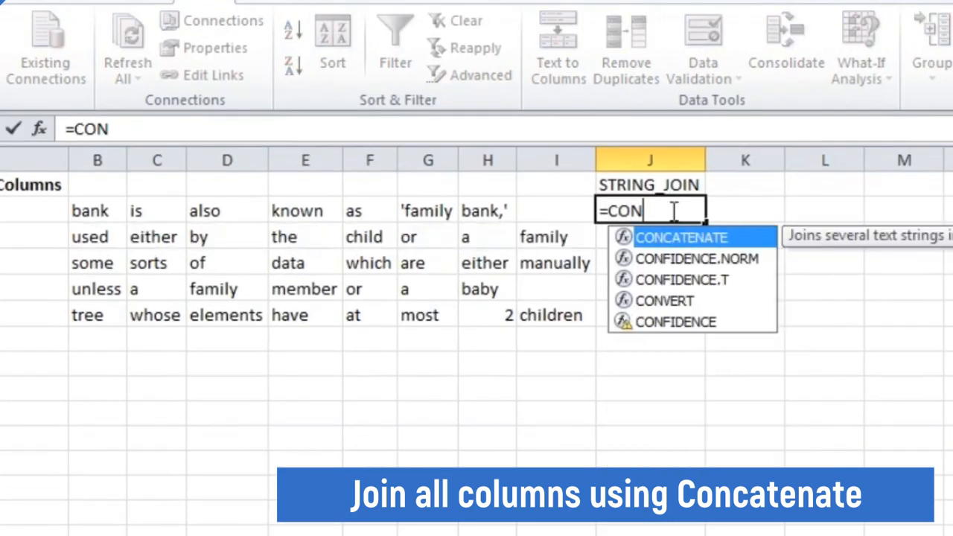
{"action": "double_click", "coordinate": [712, 244]}
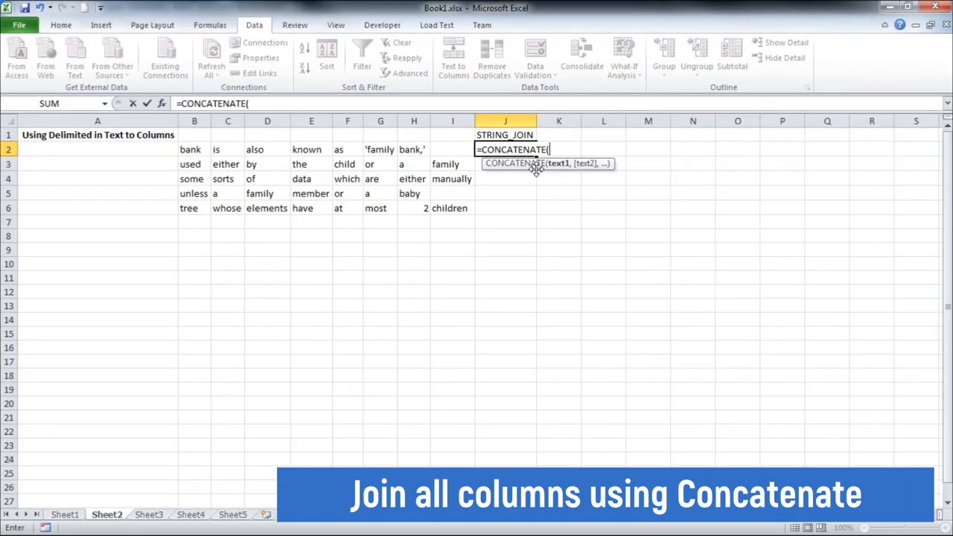
{"action": "left_click", "coordinate": [210, 26]}
{"action": "left_click", "coordinate": [28, 75]}
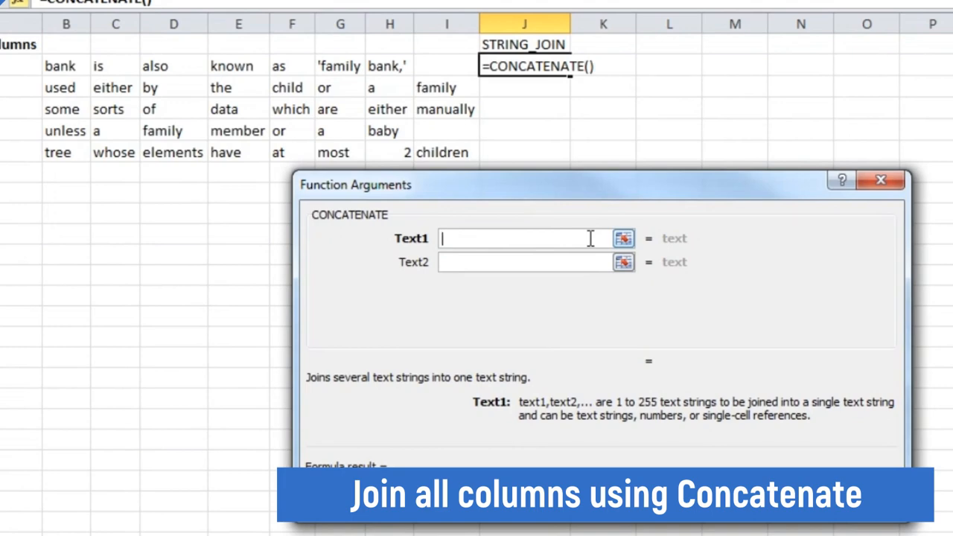
Step: Complete the J2 CONCATENATE formula with the arguments B2,C2,D2,E2,F2,G2,H2 and autofit the width of column J
{"action": "type", "text": "A"}
{"action": "key", "text": "BackSpace"}
{"action": "type", "text": "B"}
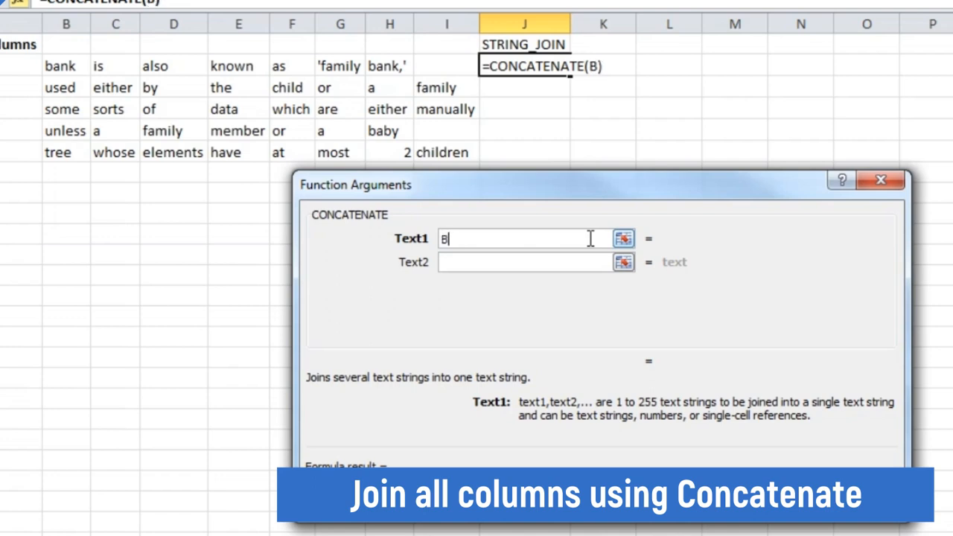
{"action": "type", "text": "2,B"}
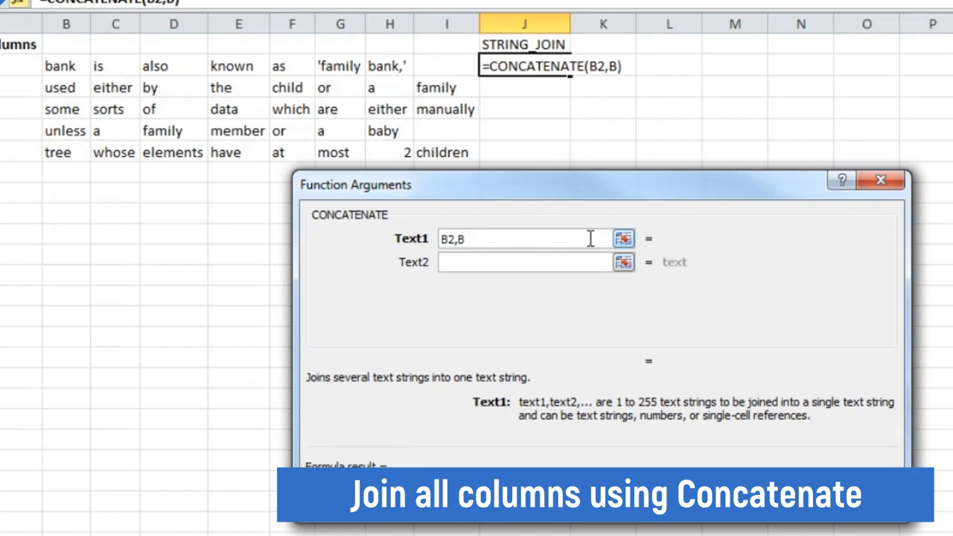
{"action": "key", "text": "BackSpace"}
{"action": "type", "text": "C2,D"}
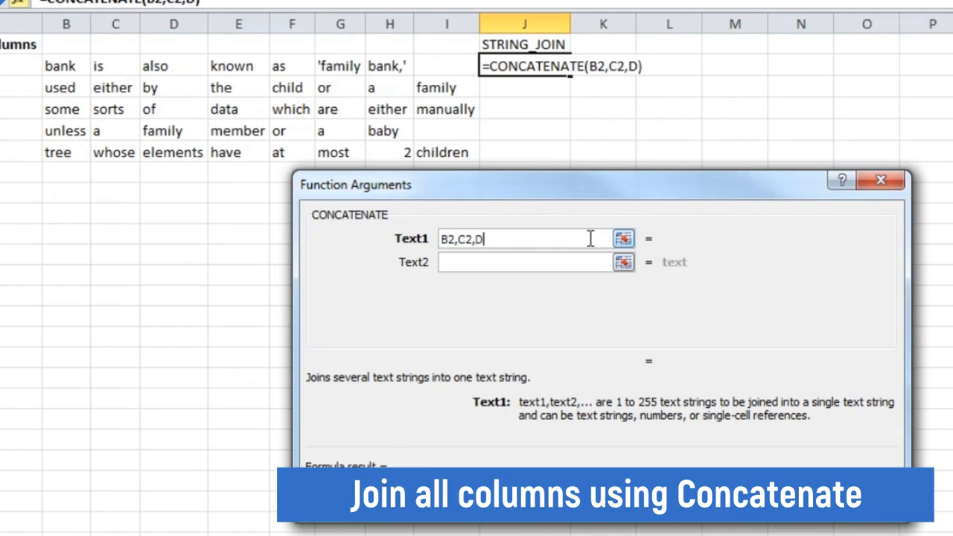
{"action": "type", "text": "2"}
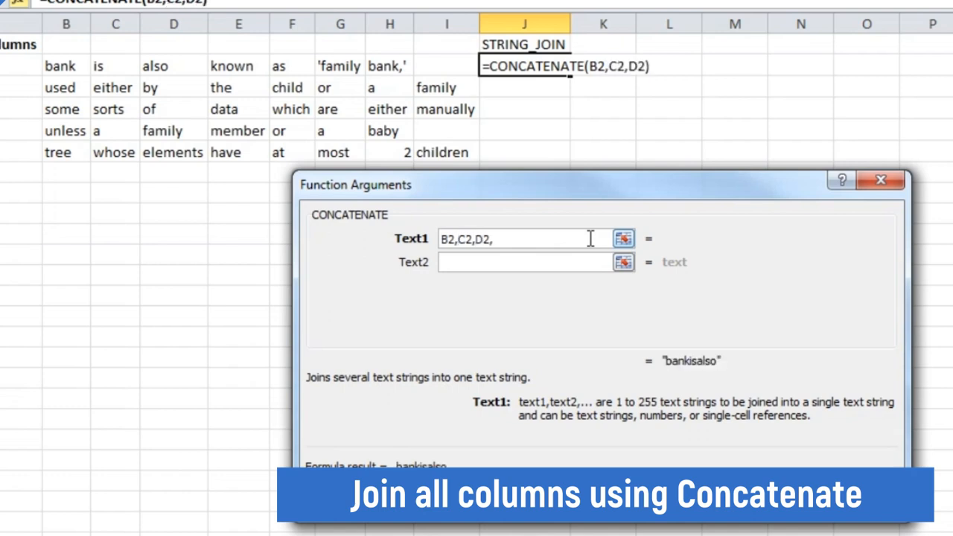
{"action": "type", "text": ",E2,F"}
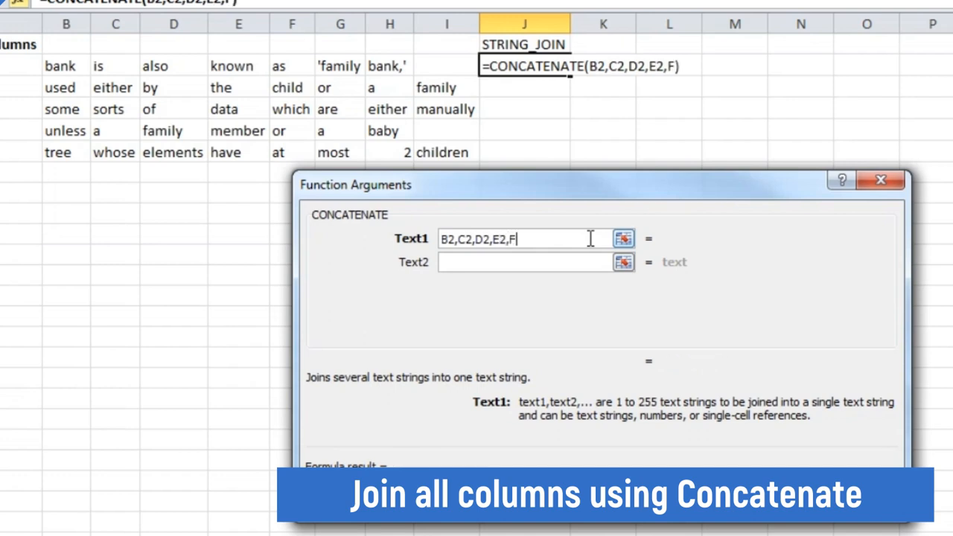
{"action": "type", "text": "2,G"}
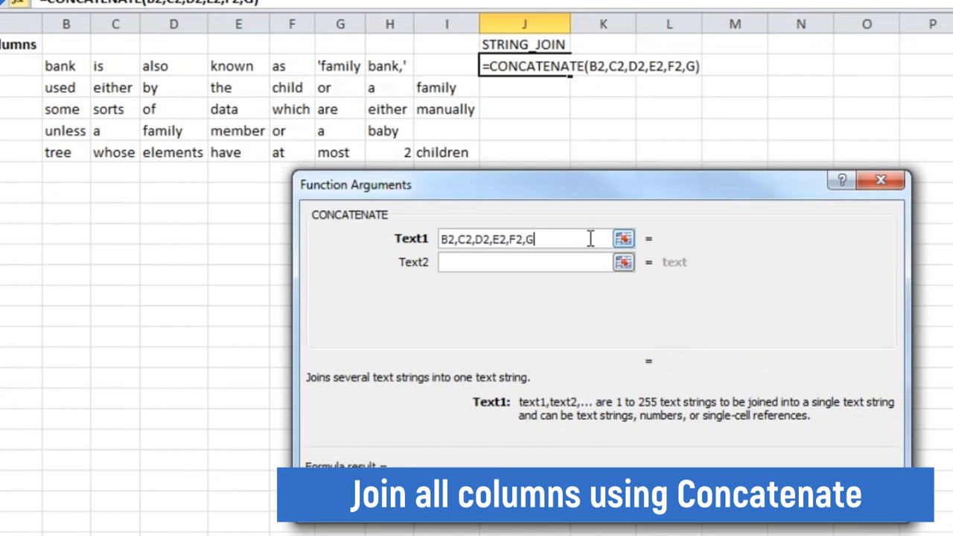
{"action": "type", "text": "2,H"}
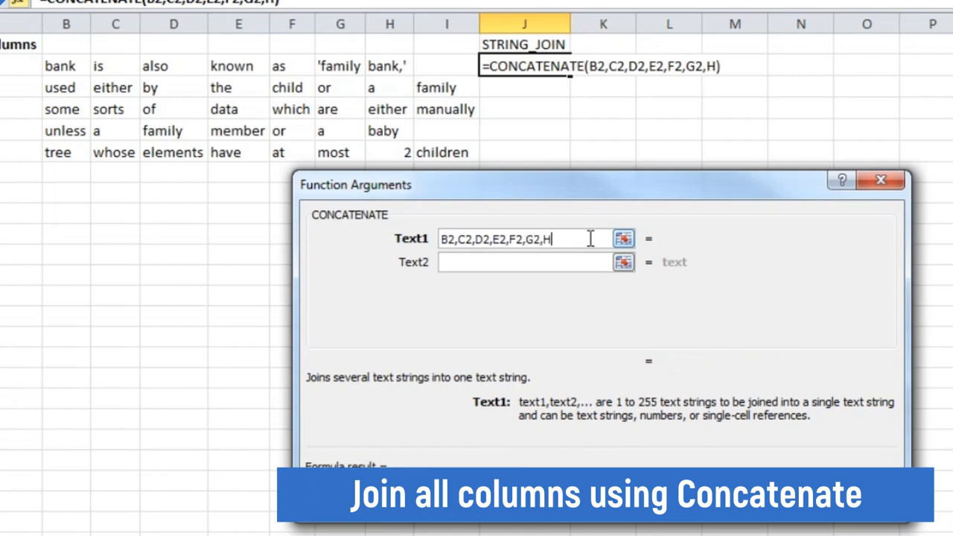
{"action": "type", "text": "2"}
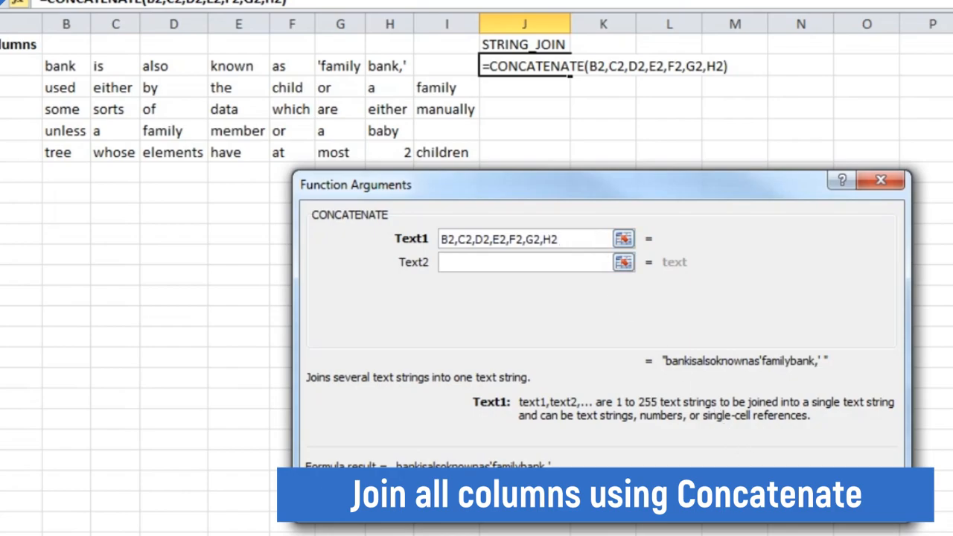
{"action": "key", "text": "Return"}
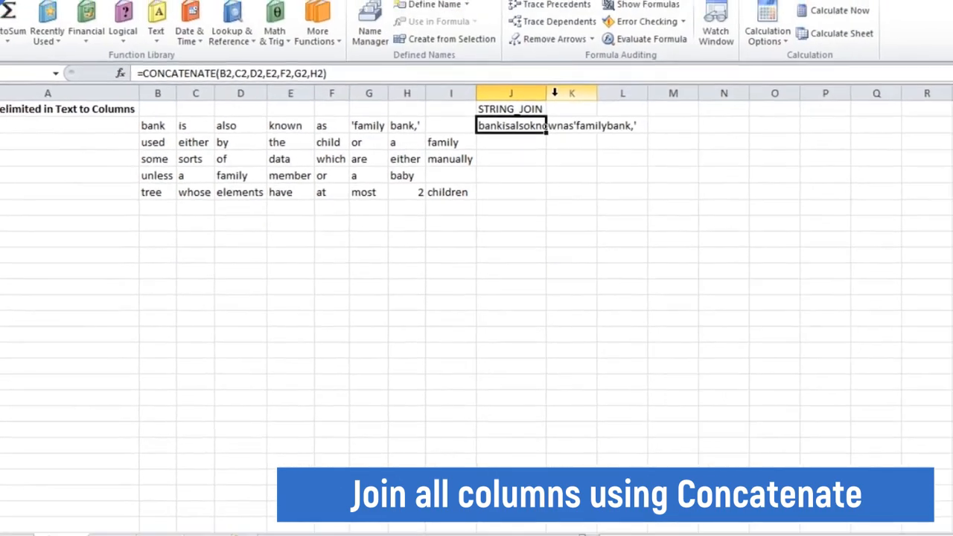
{"action": "double_click", "coordinate": [553, 93]}
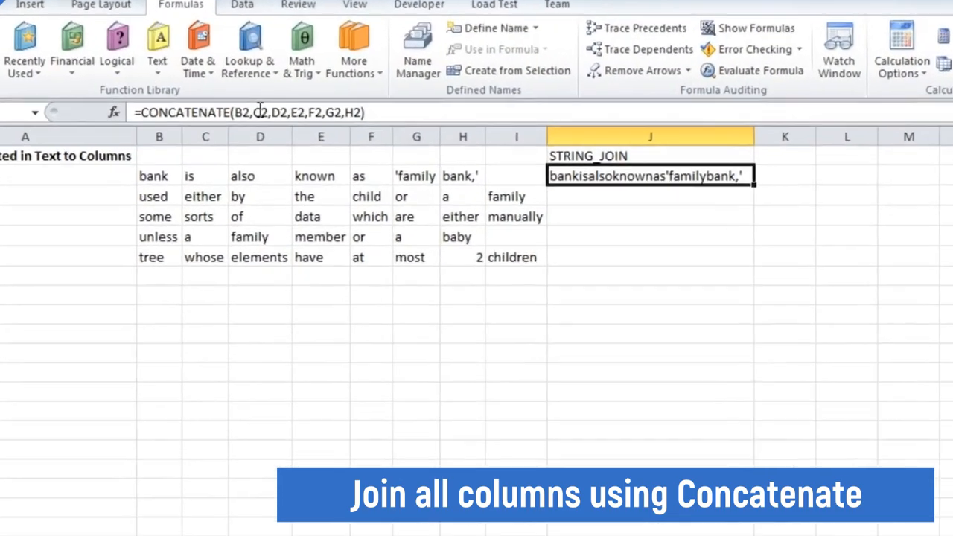
Step: Edit the J2 CONCATENATE formula to add a " " argument between each pair of neighbouring cell references from B2 through H2
{"action": "left_click", "coordinate": [257, 111]}
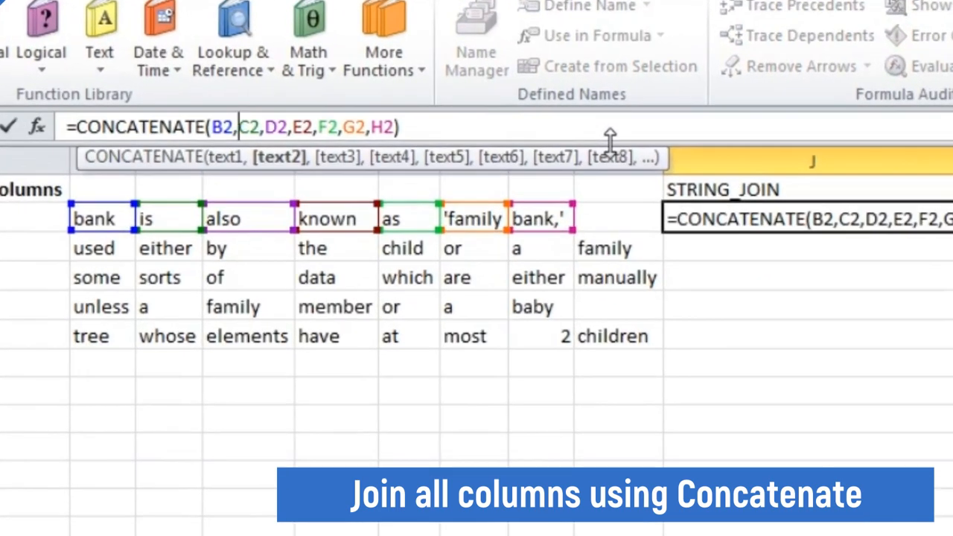
{"action": "type", "text": "\""}
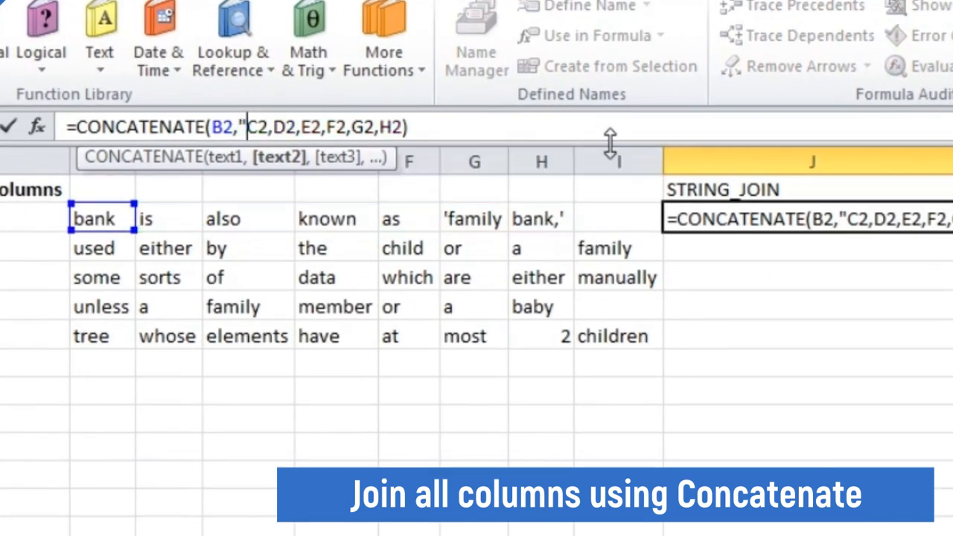
{"action": "type", "text": " \","}
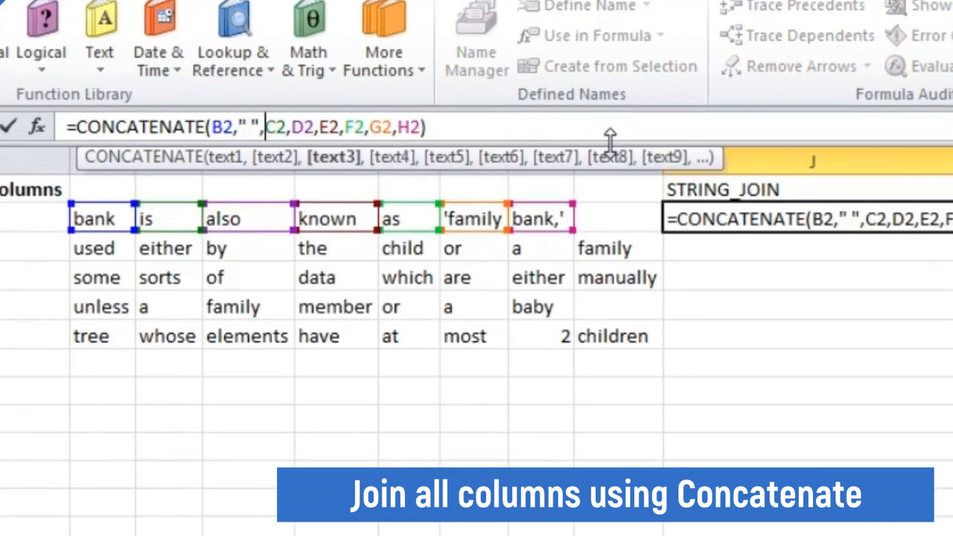
{"action": "key", "text": "shift+Left"}
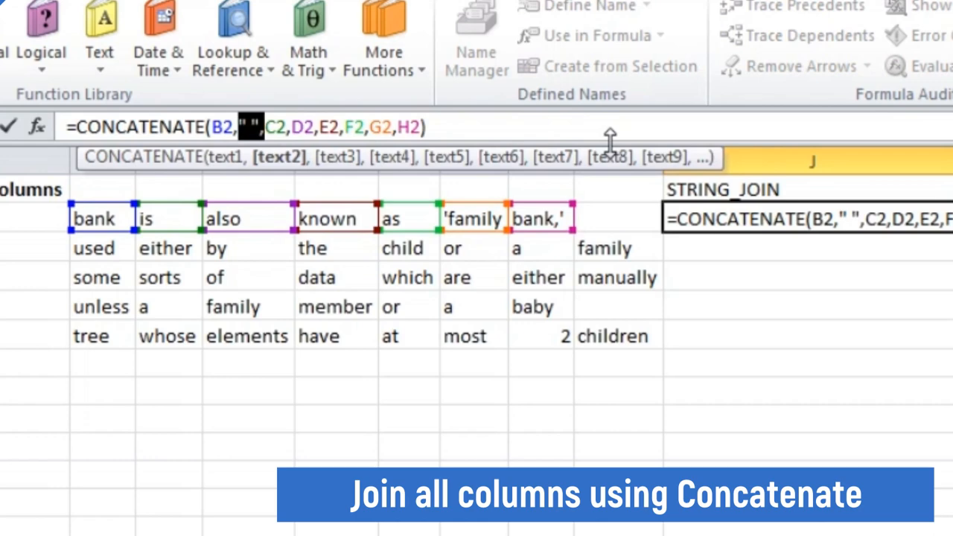
{"action": "key", "text": "Right"}
{"action": "key", "text": "Right"}
{"action": "key", "text": "Right"}
{"action": "key", "text": "Right"}
{"action": "key", "text": "Right"}
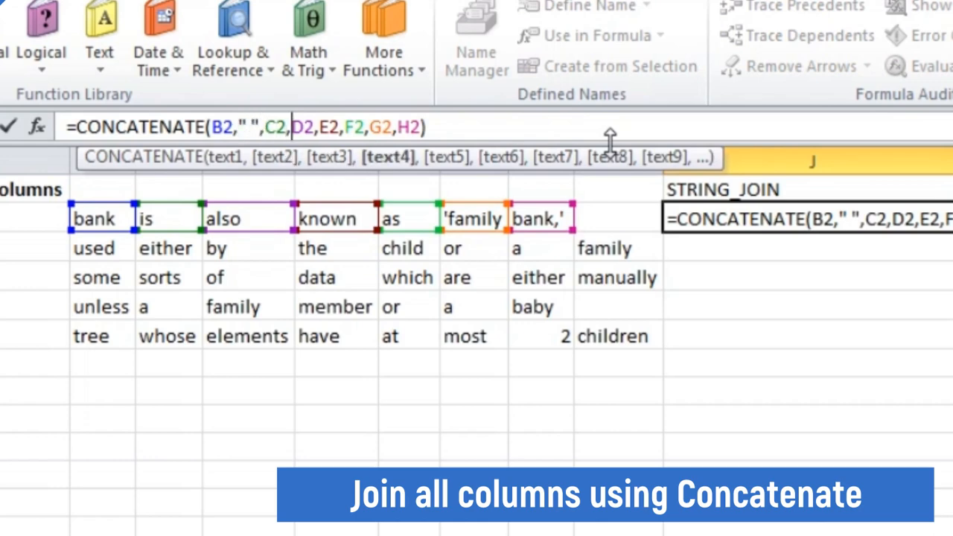
{"action": "type", "text": "\" \","}
{"action": "key", "text": "Right"}
{"action": "key", "text": "Right"}
{"action": "key", "text": "Right"}
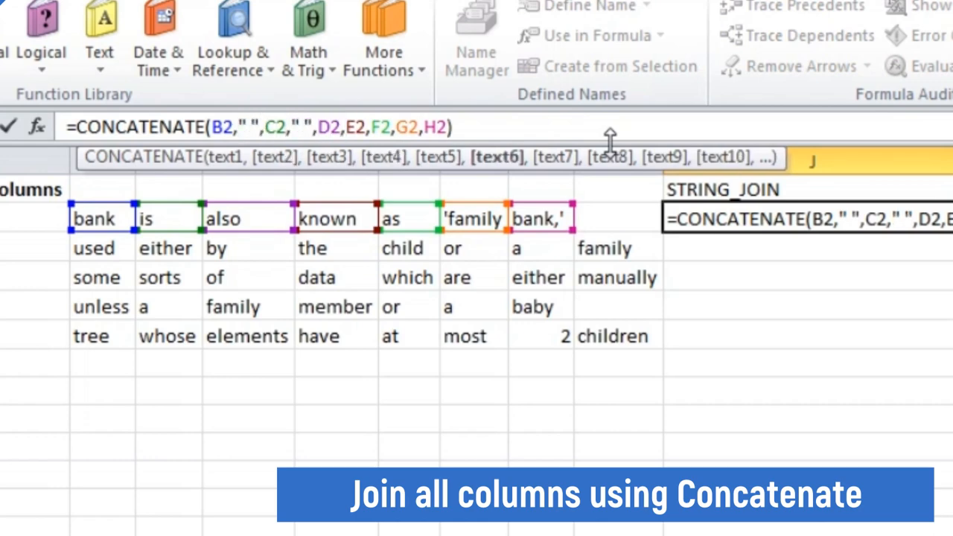
{"action": "type", "text": "\" \","}
{"action": "key", "text": "Right"}
{"action": "key", "text": "Right"}
{"action": "key", "text": "Right"}
{"action": "type", "text": "\" \","}
{"action": "key", "text": "Right"}
{"action": "key", "text": "Right"}
{"action": "key", "text": "Right"}
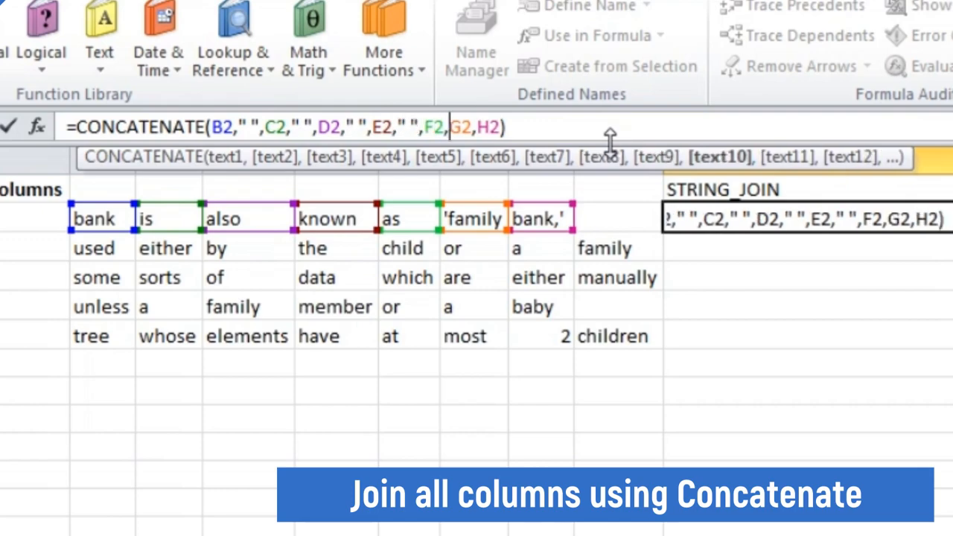
{"action": "type", "text": "\" \","}
{"action": "key", "text": "Right"}
{"action": "key", "text": "Right"}
{"action": "key", "text": "Right"}
{"action": "type", "text": "\" \","}
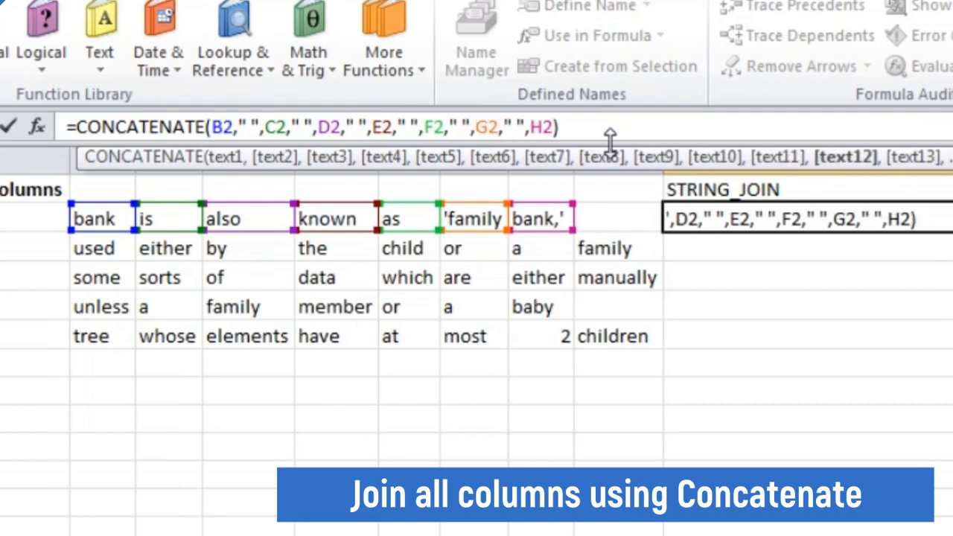
{"action": "key", "text": "Return"}
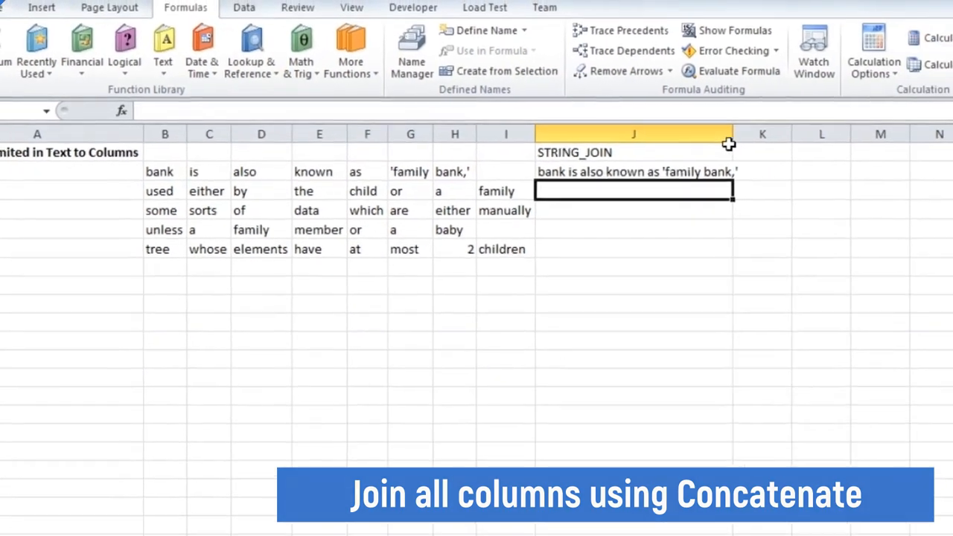
Step: Fill the J2 formula down to J6 and widen column J to fit the joined sentences
{"action": "left_click", "coordinate": [868, 216]}
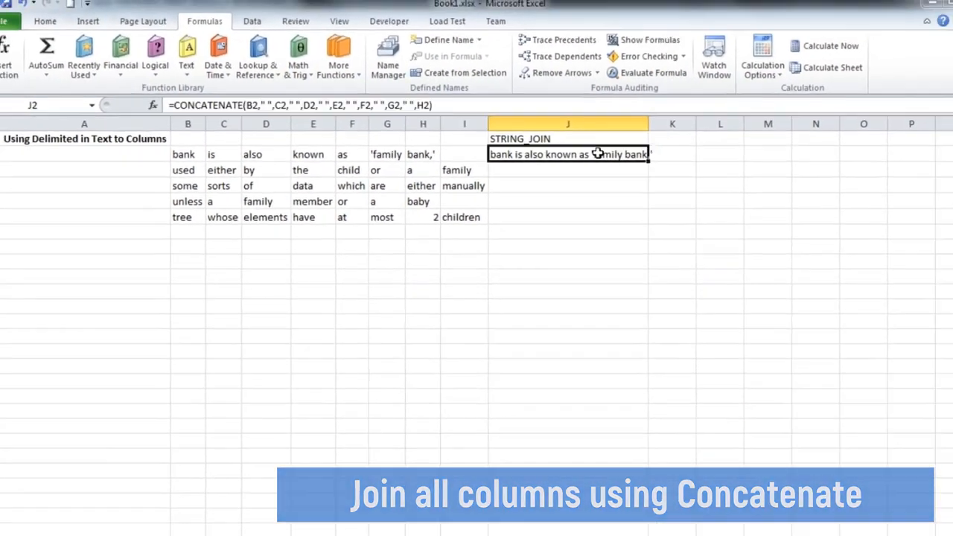
{"action": "left_click_drag", "start_coordinate": [648, 161], "coordinate": [615, 212]}
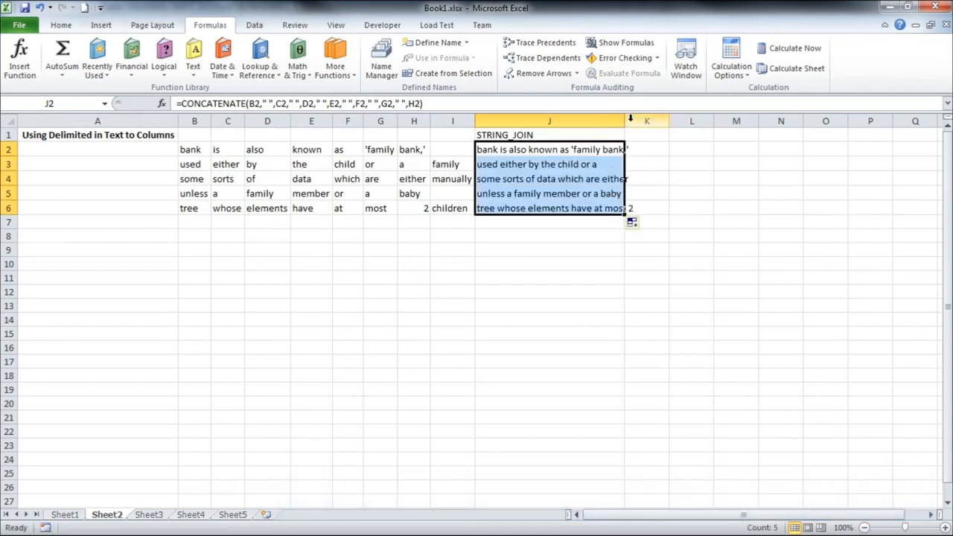
{"action": "left_click_drag", "start_coordinate": [629, 119], "coordinate": [641, 121]}
{"action": "left_click", "coordinate": [647, 249]}
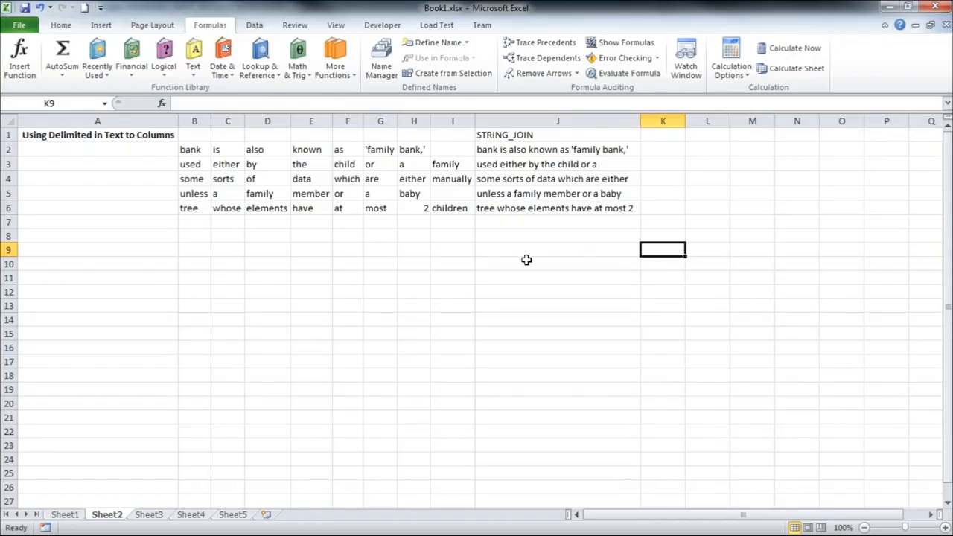
Step: Start Text to Columns for cells A2:A6 on Sheet3, choosing Fixed width as the data type, and continue to the column breaks
{"action": "left_click", "coordinate": [149, 514]}
{"action": "left_click", "coordinate": [122, 134]}
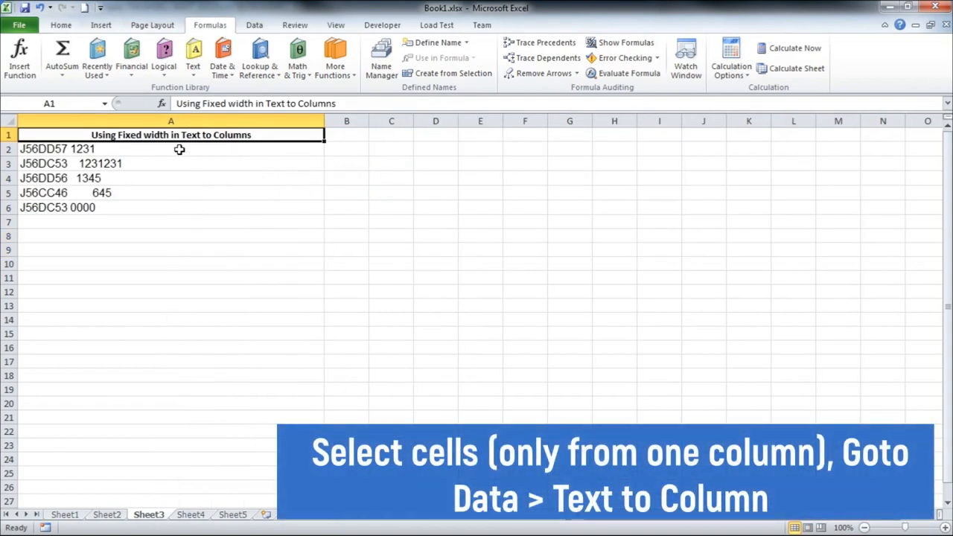
{"action": "left_click_drag", "start_coordinate": [179, 149], "coordinate": [174, 205]}
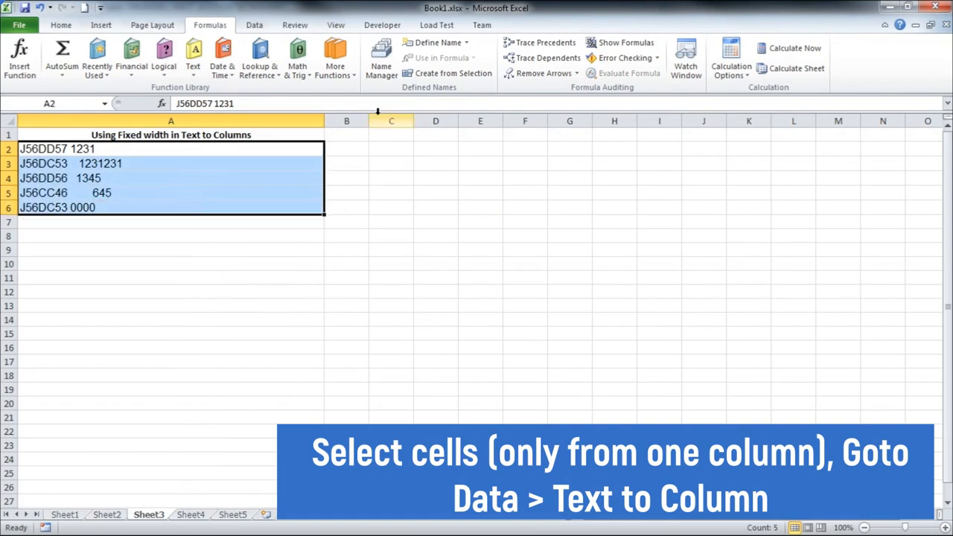
{"action": "left_click", "coordinate": [254, 25]}
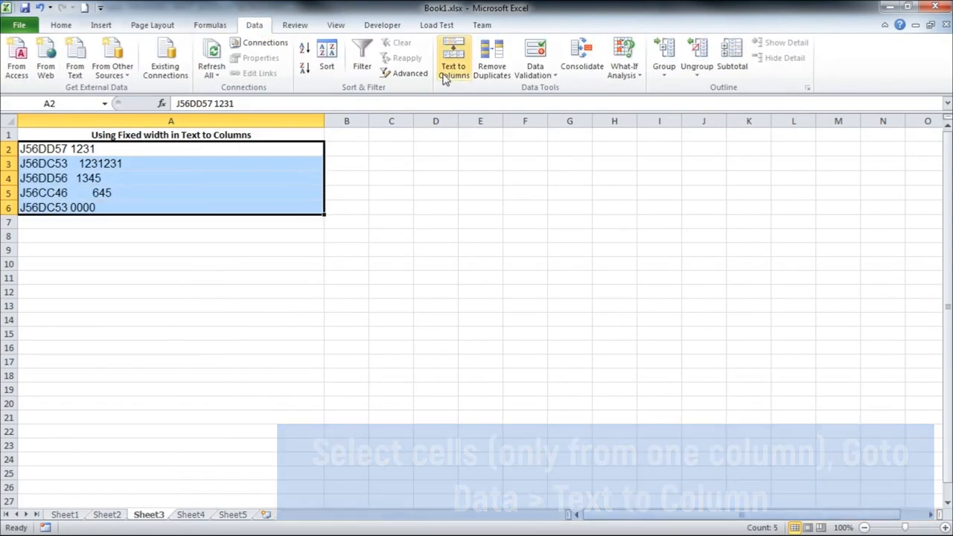
{"action": "left_click", "coordinate": [447, 74]}
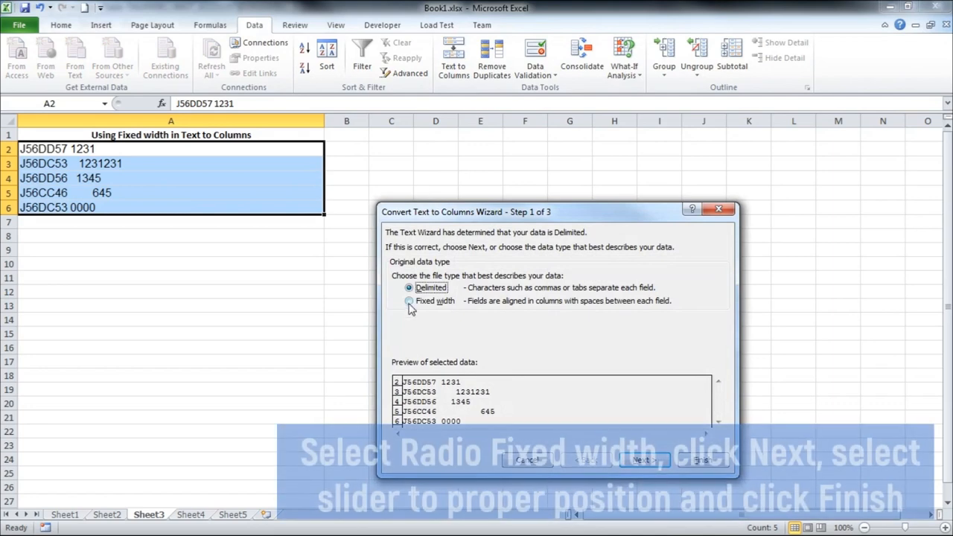
{"action": "left_click", "coordinate": [409, 301]}
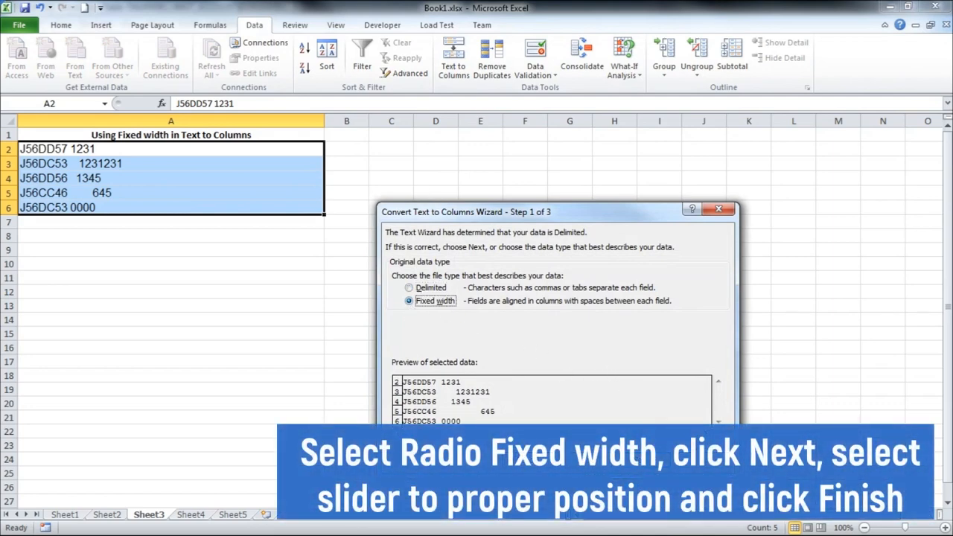
{"action": "left_click", "coordinate": [640, 456]}
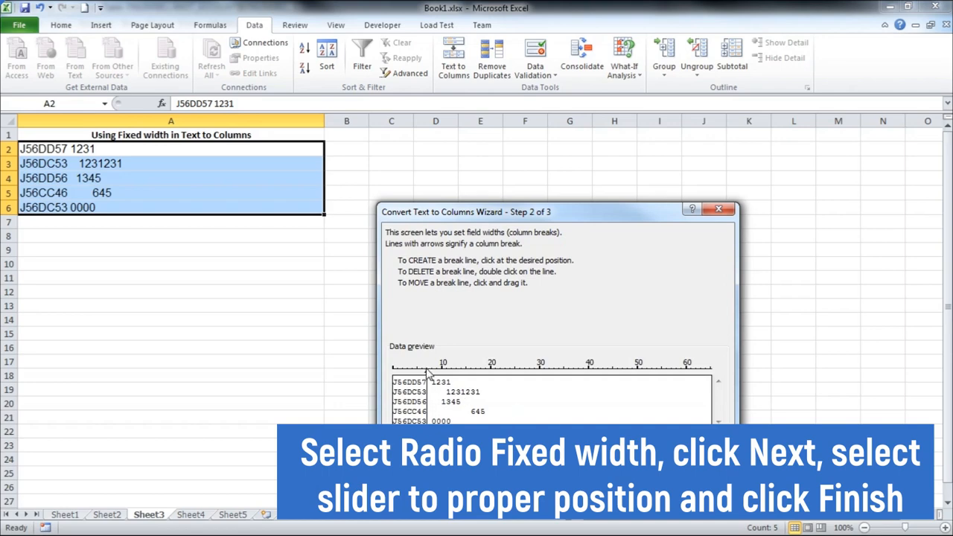
Step: Adjust the column breaks to a single one directly after the seven-character codes and finish the Text to Columns conversion
{"action": "left_click_drag", "start_coordinate": [428, 372], "coordinate": [447, 376]}
{"action": "left_click", "coordinate": [423, 378]}
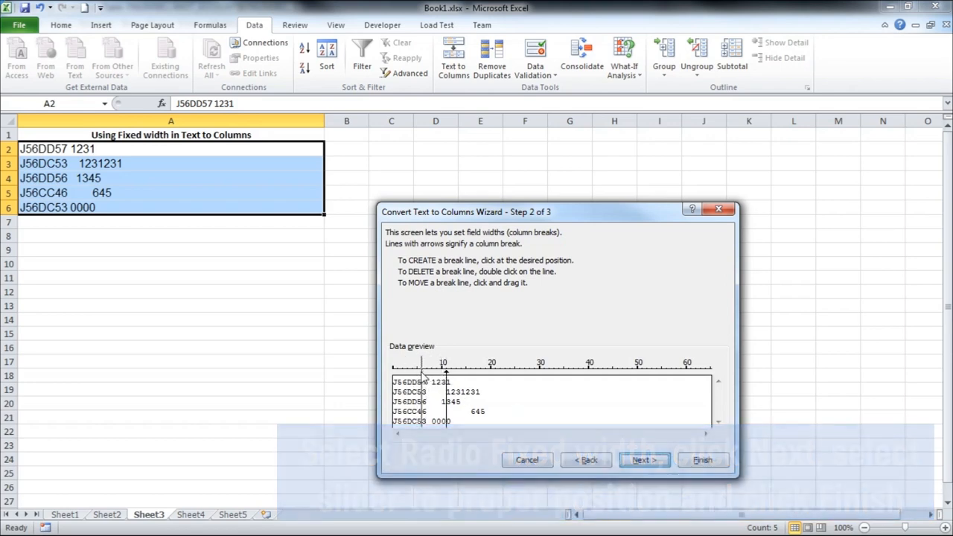
{"action": "left_click_drag", "start_coordinate": [422, 372], "coordinate": [427, 373]}
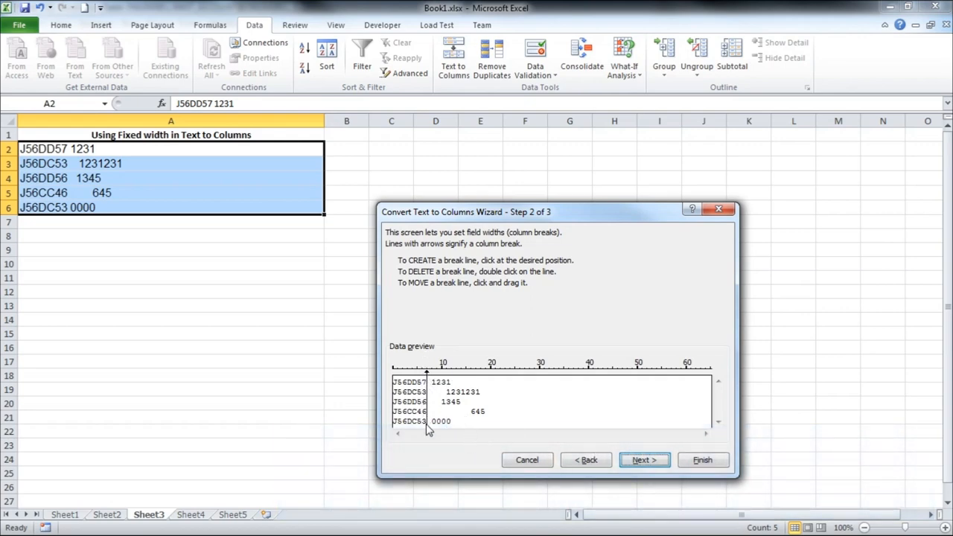
{"action": "left_click", "coordinate": [701, 460]}
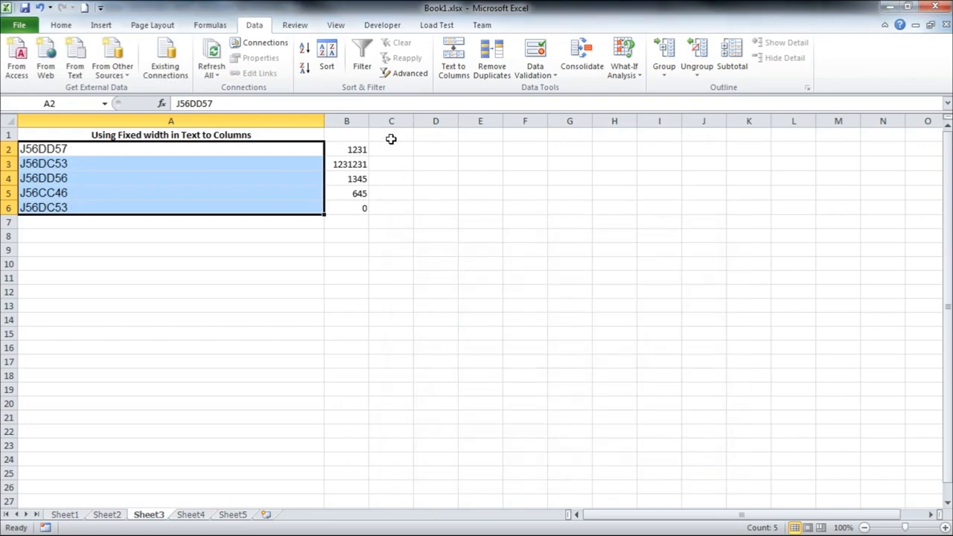
Step: Enter the heading STRING_JOIN in cell C1
{"action": "left_click", "coordinate": [391, 139]}
{"action": "type", "text": "ST"}
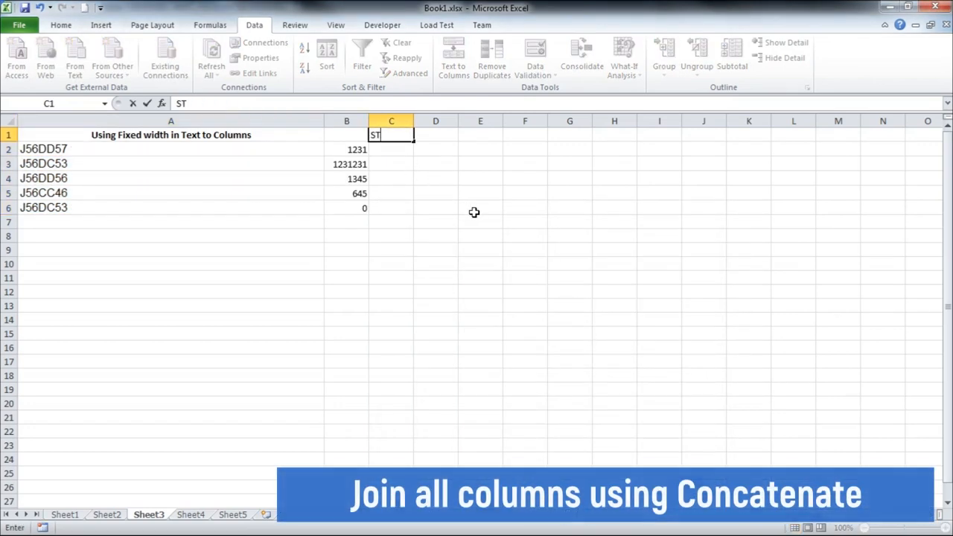
{"action": "type", "text": "RING_JOIN"}
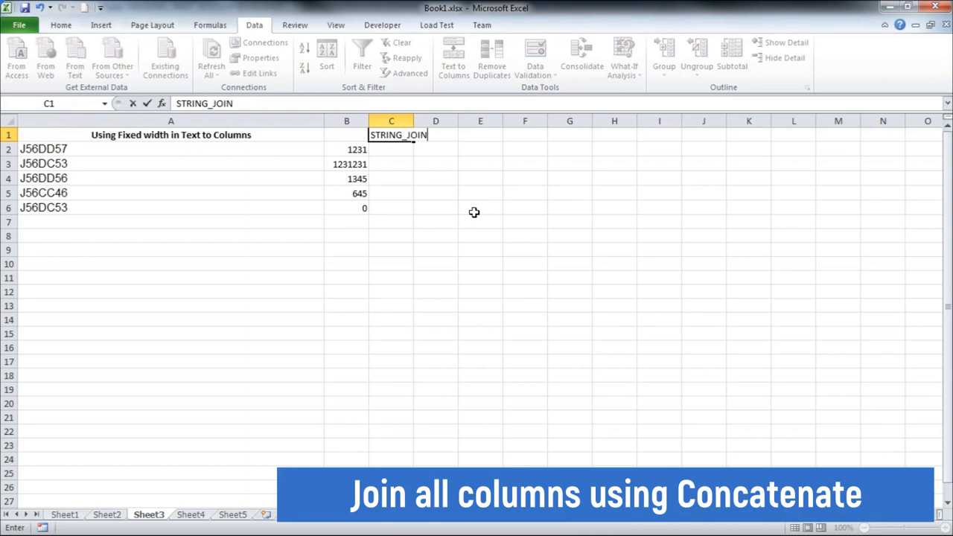
{"action": "key", "text": "Return"}
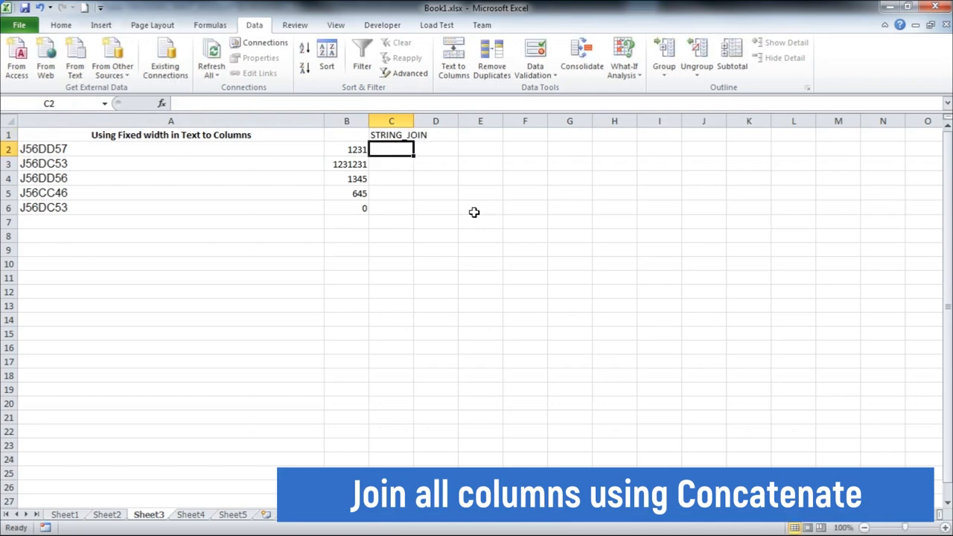
Step: Enter the formula =CONCATENATE(A2,B2) in cell C2 and autofit the width of column C
{"action": "type", "text": "=CON"}
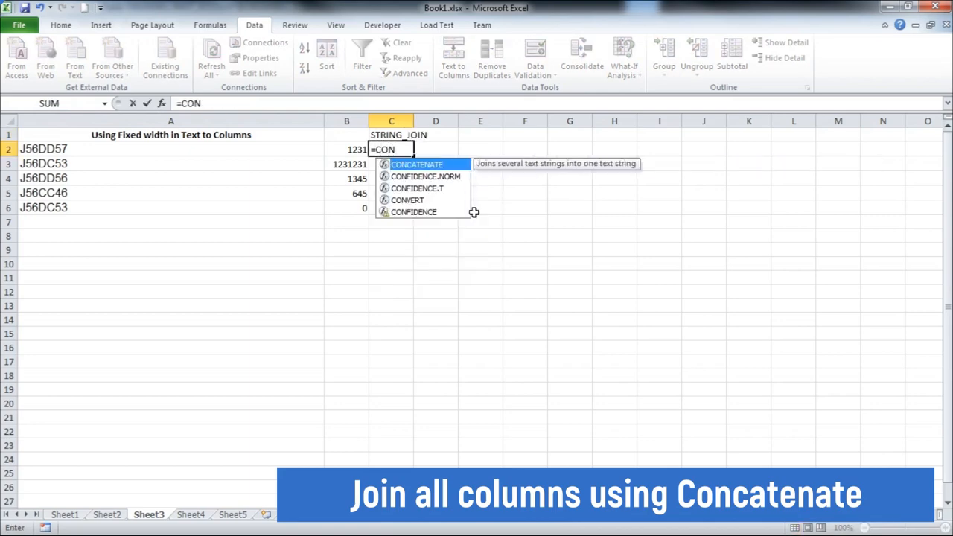
{"action": "double_click", "coordinate": [440, 166]}
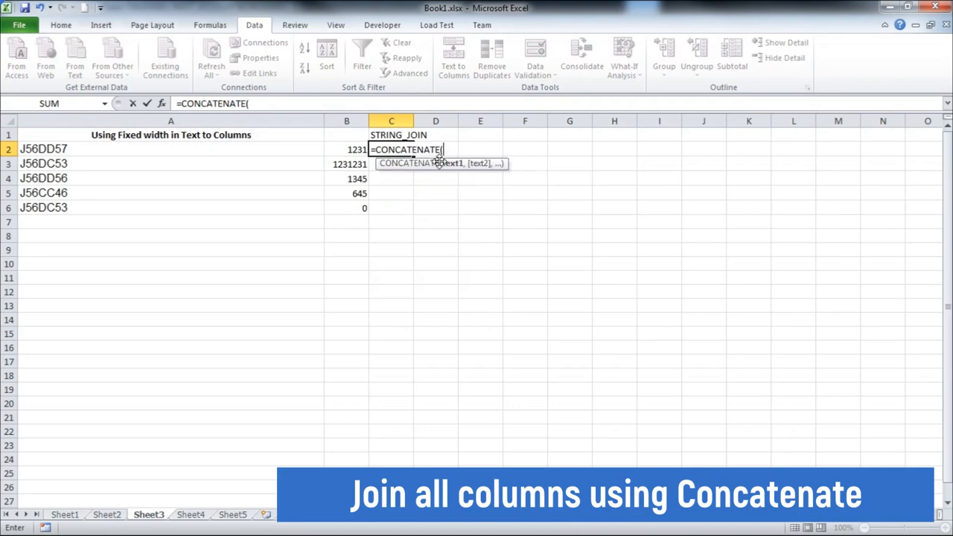
{"action": "type", "text": "A2"}
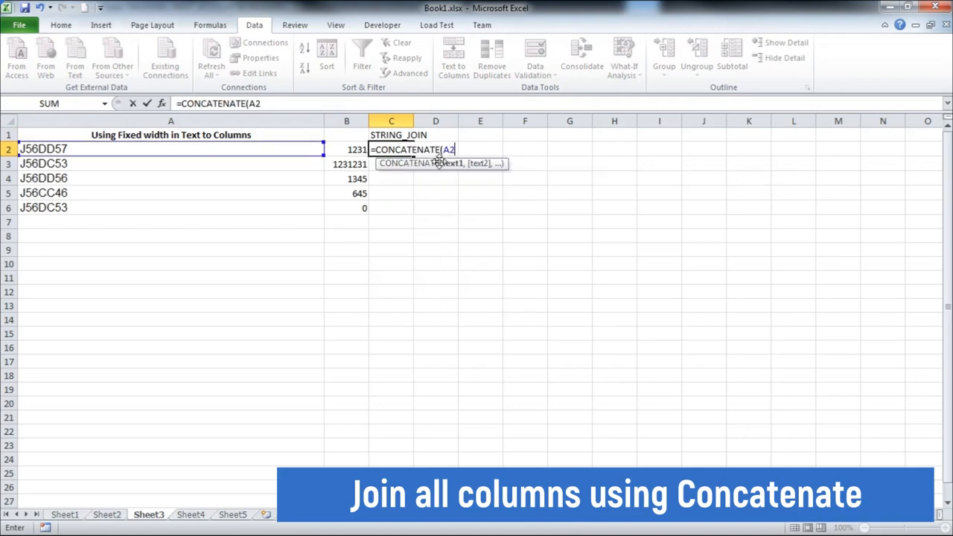
{"action": "type", "text": ",B"}
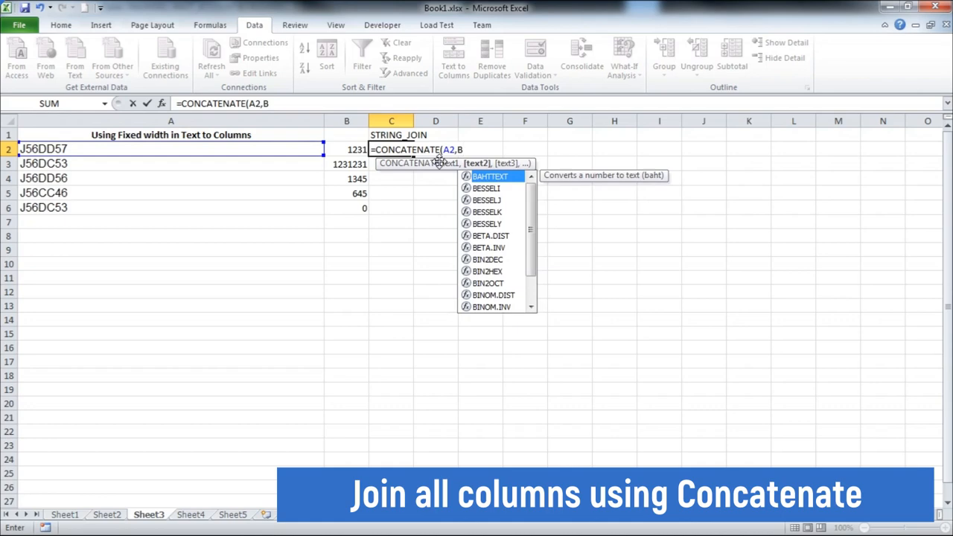
{"action": "type", "text": "2"}
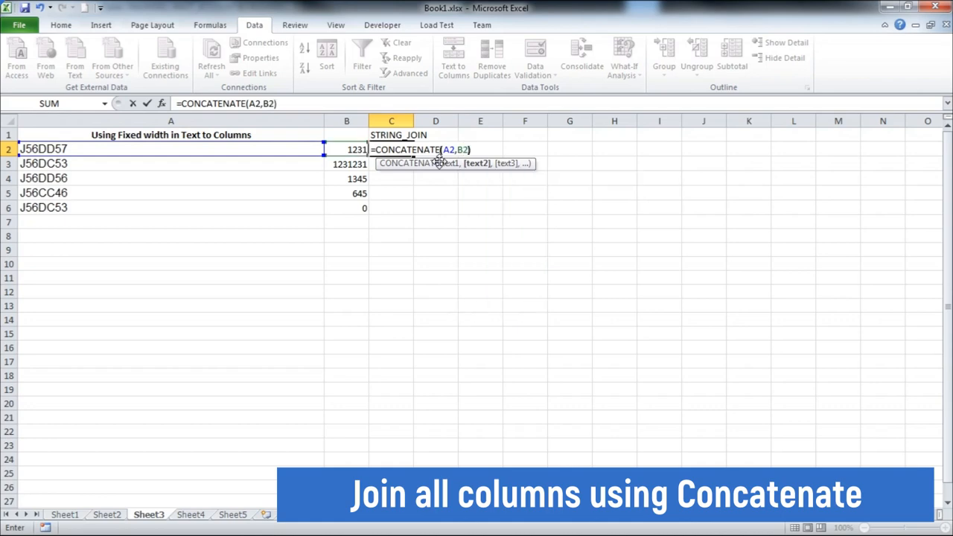
{"action": "key", "text": "Return"}
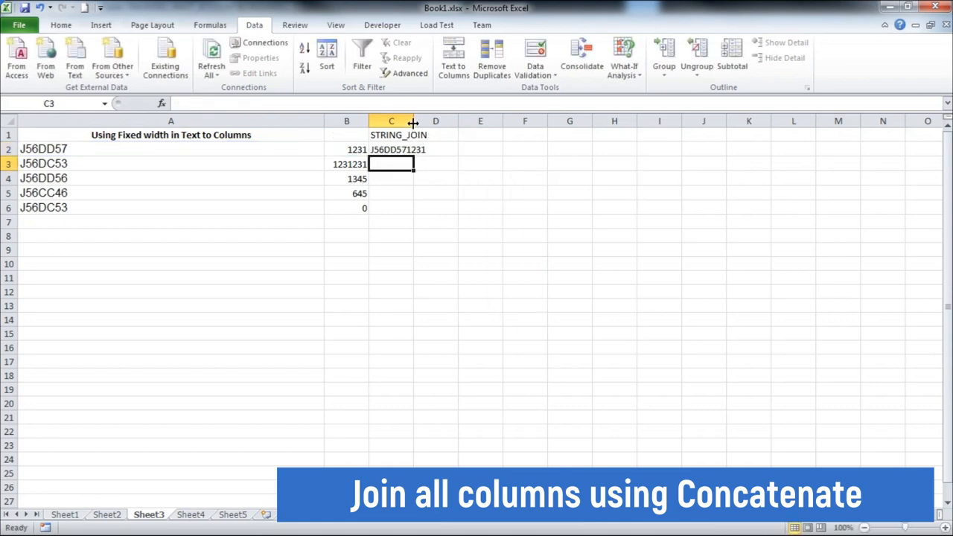
{"action": "double_click", "coordinate": [413, 122]}
Step: Fill the C2 formula down to C6, autofit column C again and select C1:C6
{"action": "left_click", "coordinate": [424, 150]}
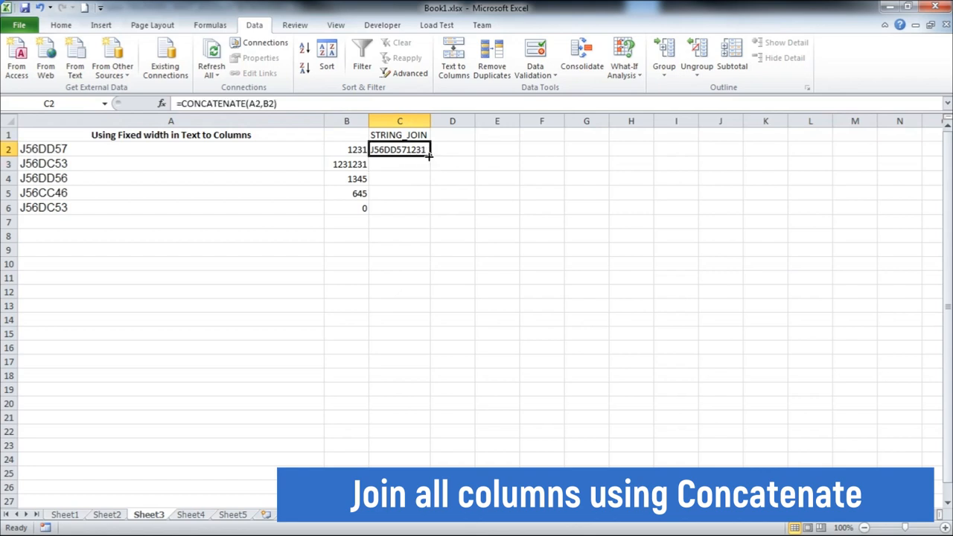
{"action": "double_click", "coordinate": [429, 155]}
{"action": "double_click", "coordinate": [430, 121]}
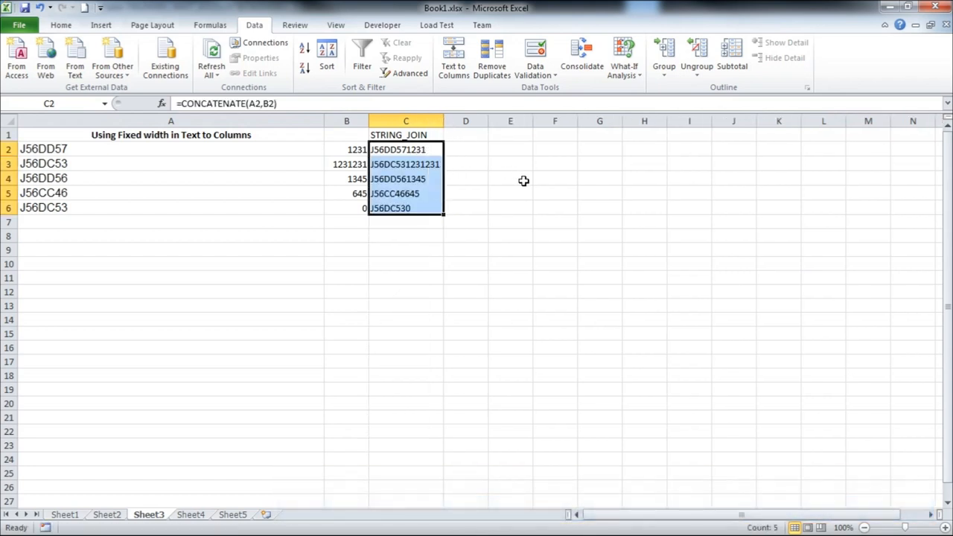
{"action": "left_click", "coordinate": [523, 181]}
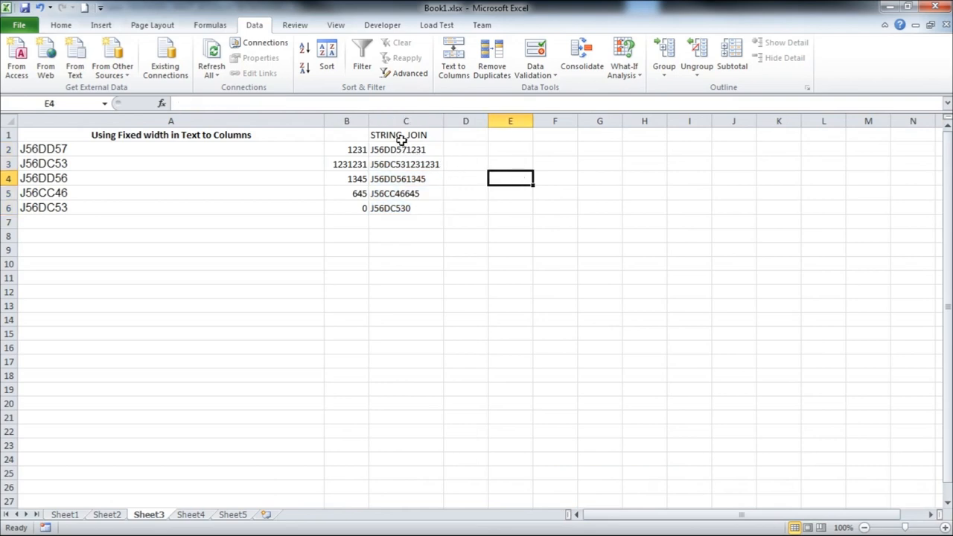
{"action": "left_click_drag", "start_coordinate": [403, 136], "coordinate": [397, 210]}
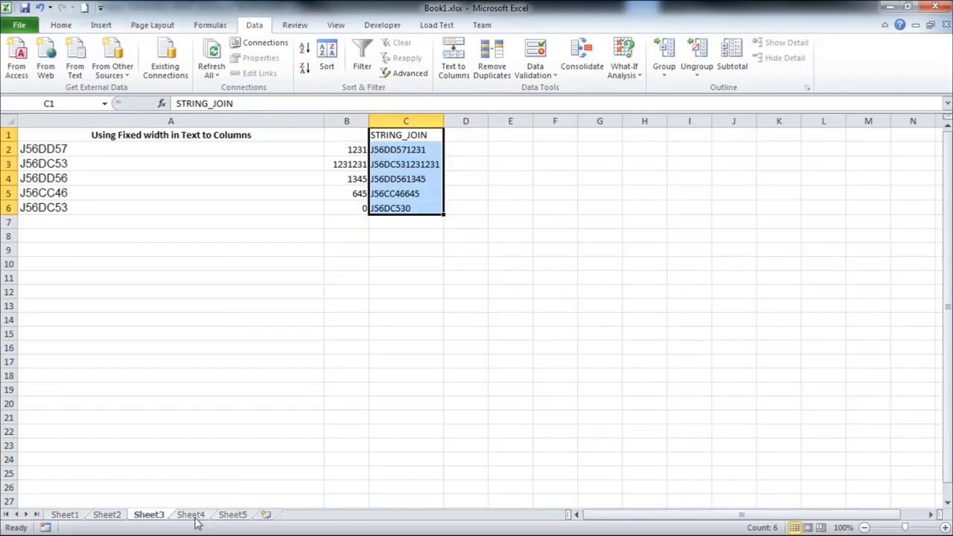
Step: On Sheet4, find all cells in A2:A6 that contain a single space, with the replacement text left empty
{"action": "left_click", "coordinate": [191, 515]}
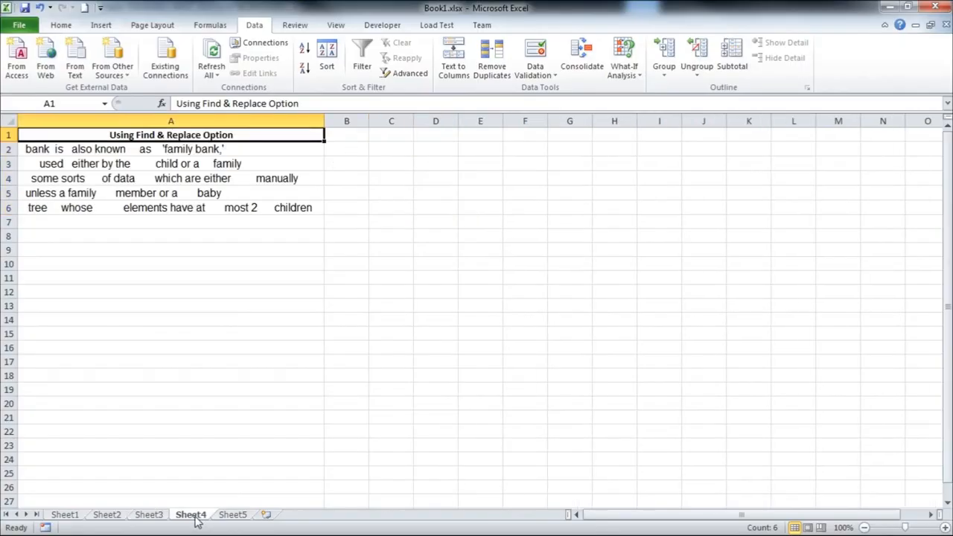
{"action": "left_click", "coordinate": [185, 160]}
{"action": "left_click", "coordinate": [180, 139]}
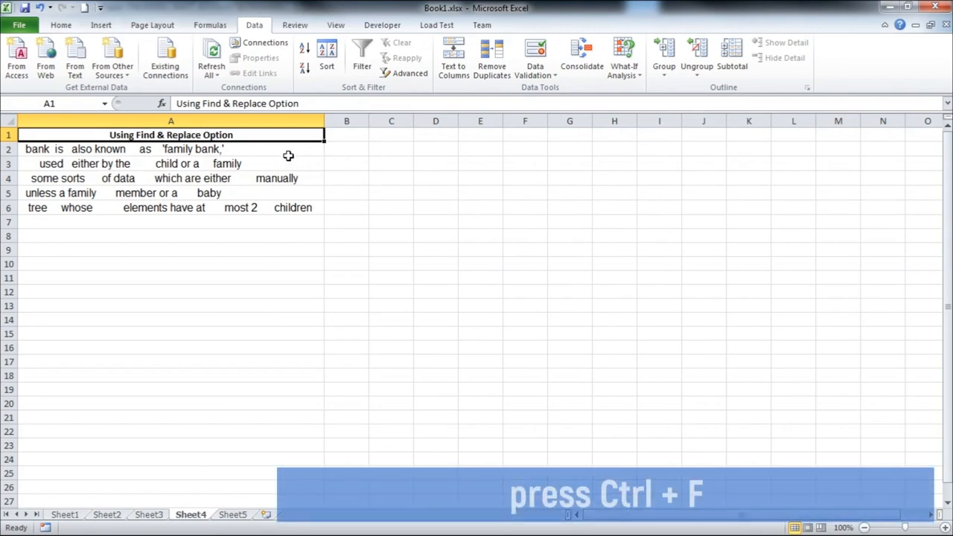
{"action": "left_click_drag", "start_coordinate": [287, 153], "coordinate": [319, 209]}
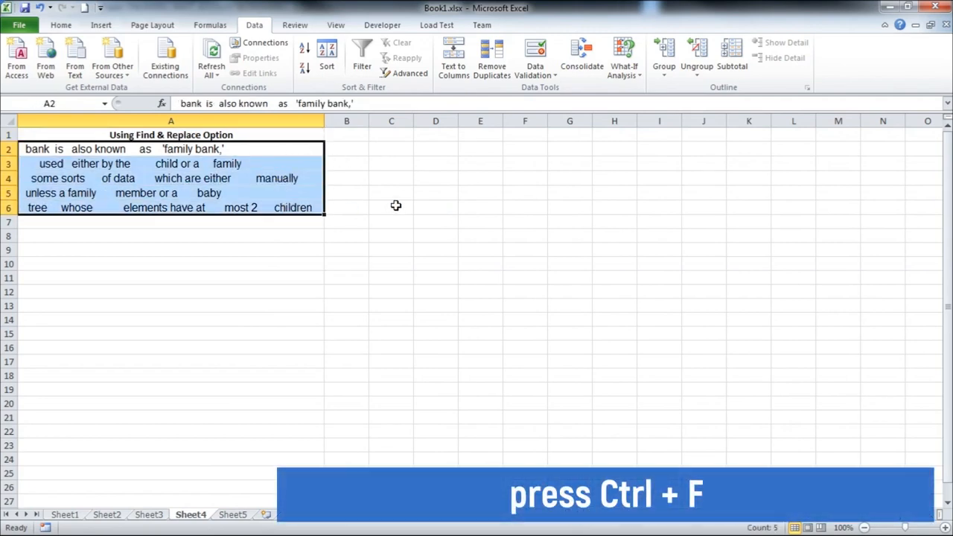
{"action": "key", "text": "ctrl+f"}
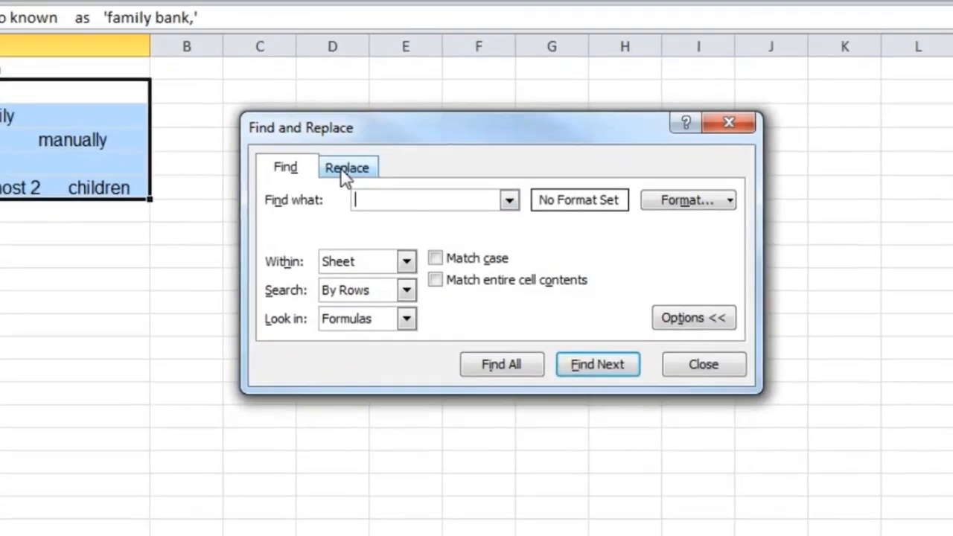
{"action": "left_click", "coordinate": [384, 178]}
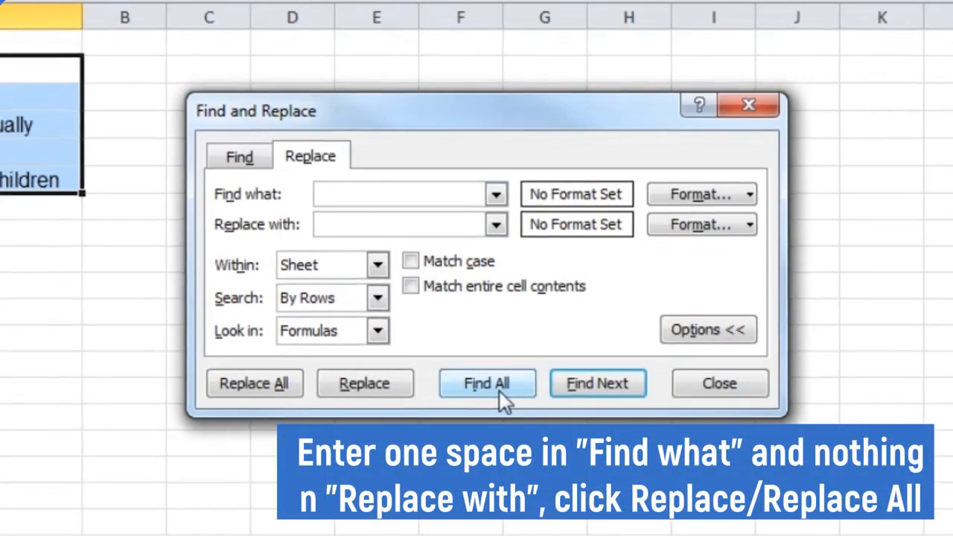
{"action": "left_click", "coordinate": [495, 394]}
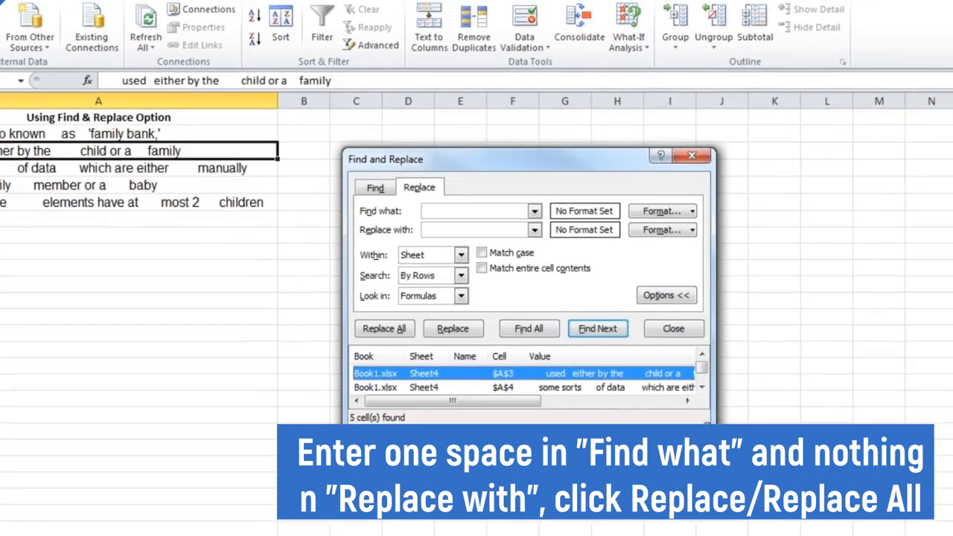
{"action": "left_click_drag", "start_coordinate": [762, 508], "coordinate": [823, 511]}
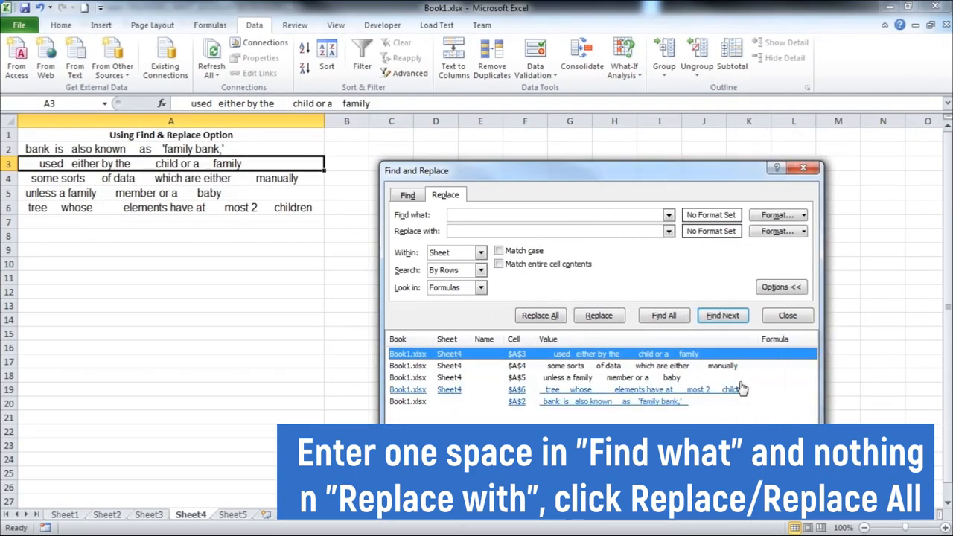
Step: Replace the spaces in A2:A6 with nothing, one cell at a time, close Find and Replace and select A2:A6
{"action": "left_click", "coordinate": [599, 315]}
{"action": "left_click", "coordinate": [599, 316]}
{"action": "left_click", "coordinate": [599, 315]}
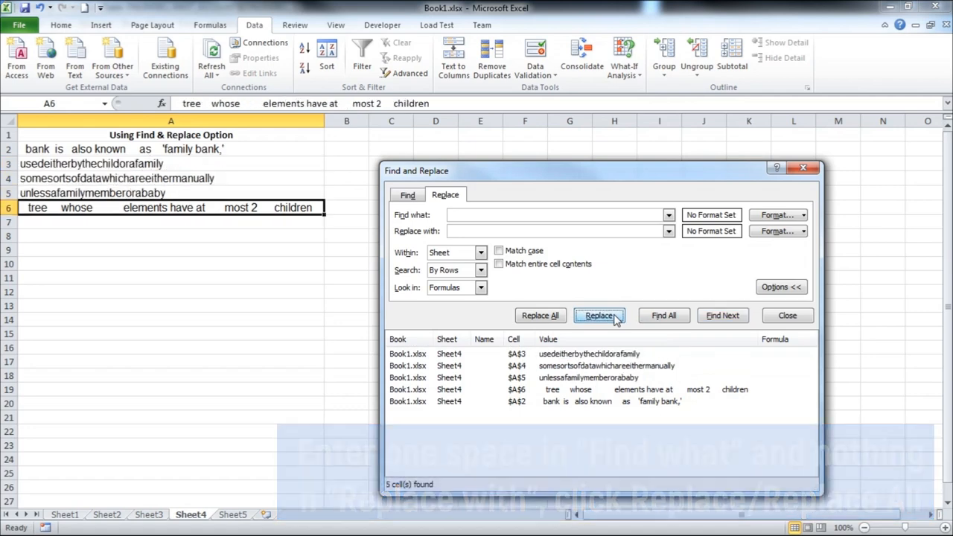
{"action": "left_click", "coordinate": [614, 315]}
{"action": "left_click", "coordinate": [230, 150]}
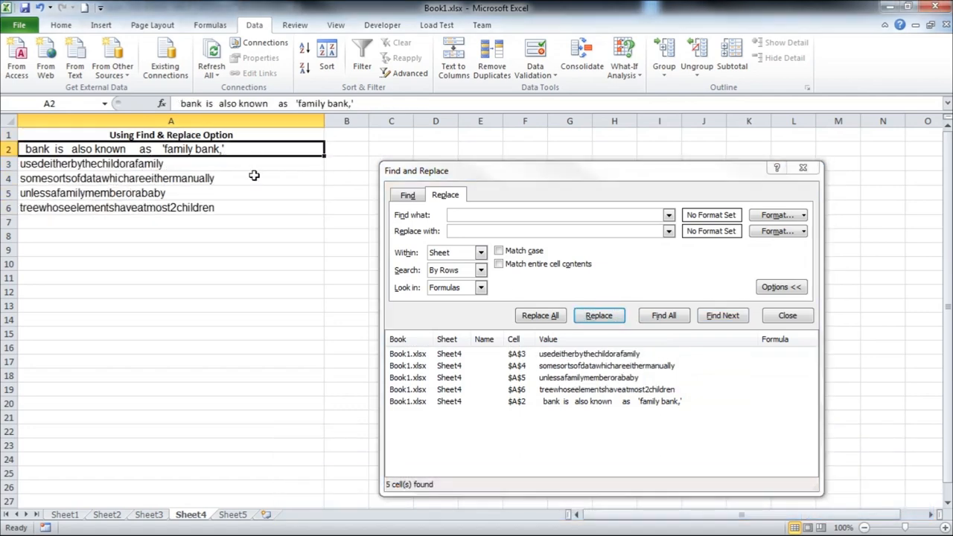
{"action": "left_click", "coordinate": [599, 315]}
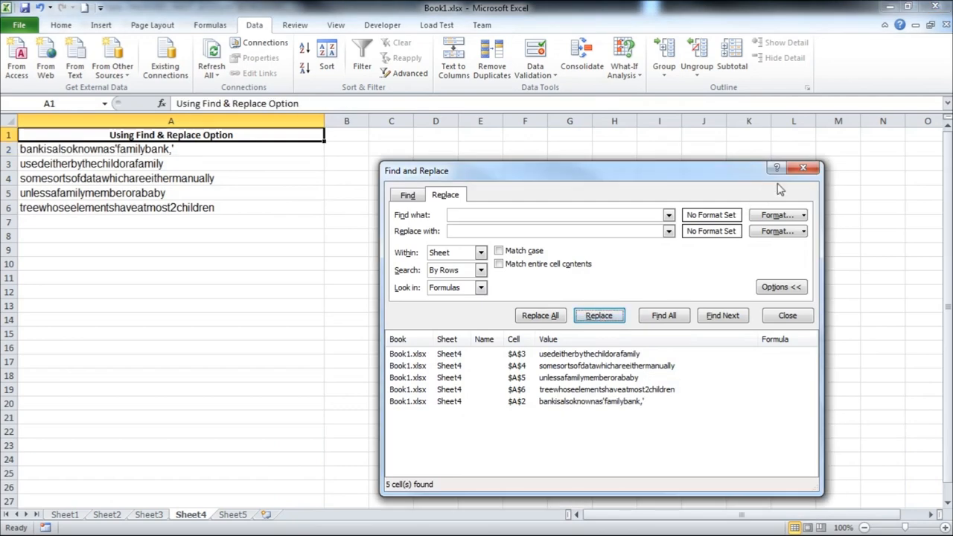
{"action": "left_click", "coordinate": [787, 316]}
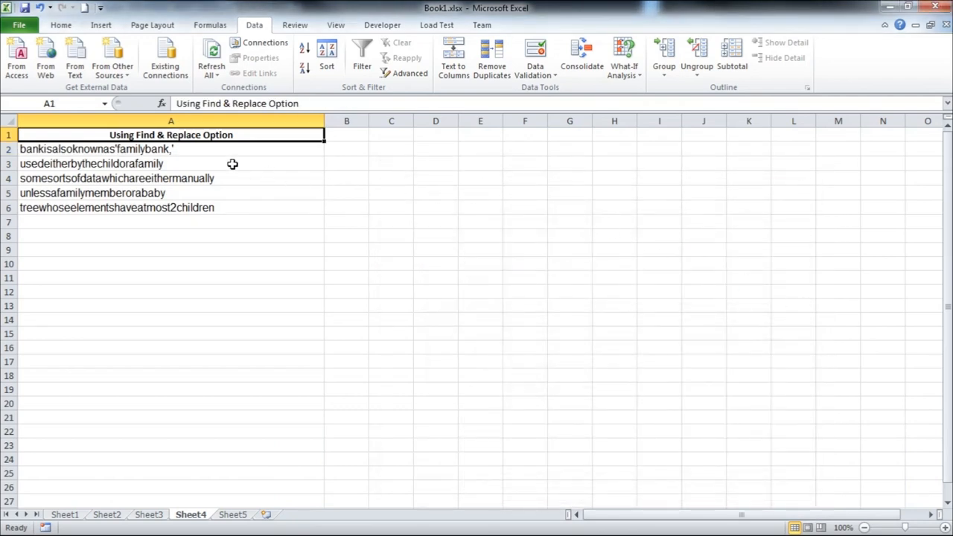
{"action": "left_click", "coordinate": [221, 152]}
{"action": "left_click_drag", "start_coordinate": [221, 154], "coordinate": [237, 200]}
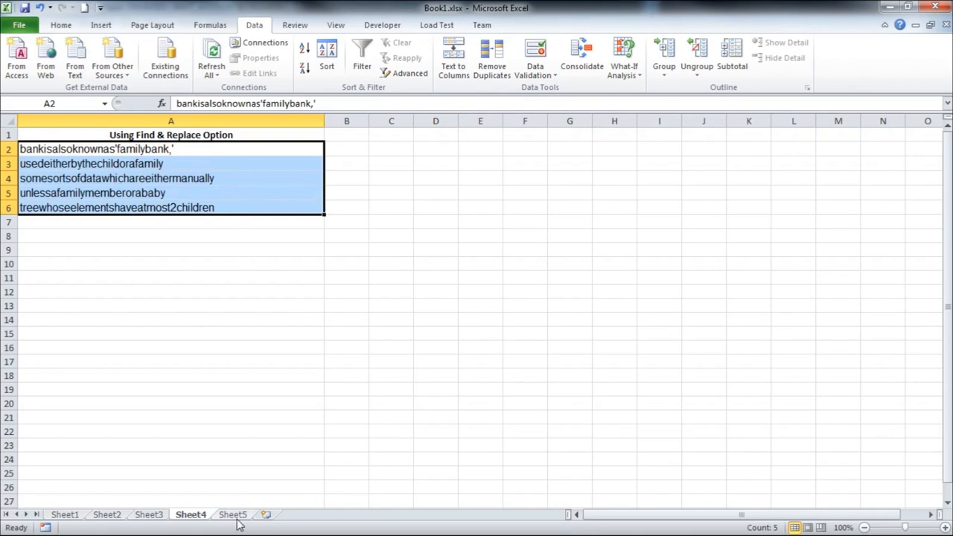
Step: Start the formula =SUBSTITUTE() in cell B2 of Sheet5 and open its function arguments
{"action": "left_click", "coordinate": [233, 515]}
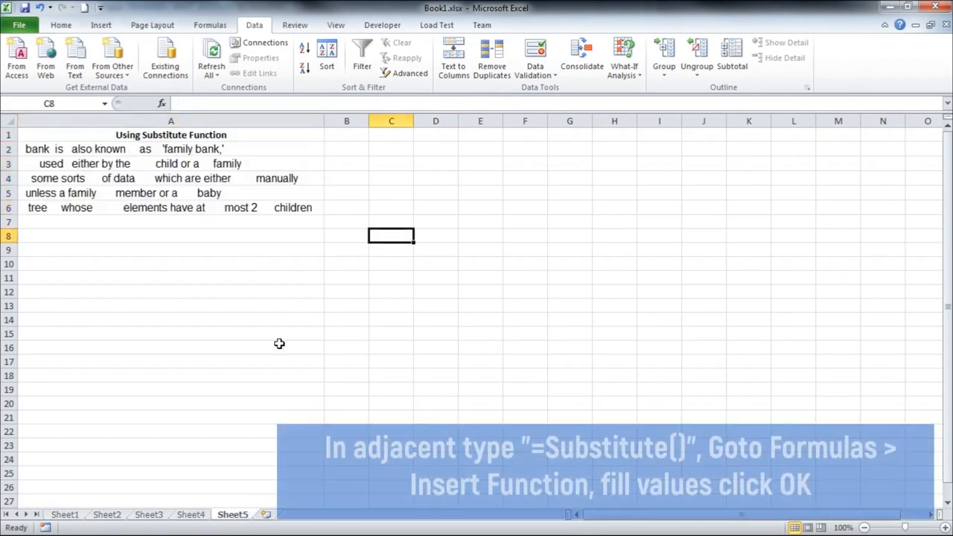
{"action": "left_click", "coordinate": [198, 137]}
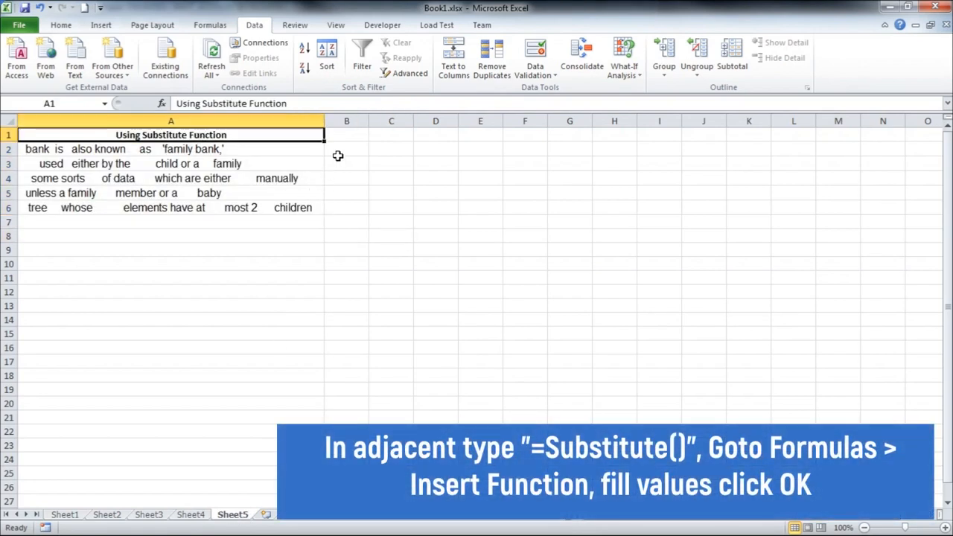
{"action": "left_click", "coordinate": [351, 149]}
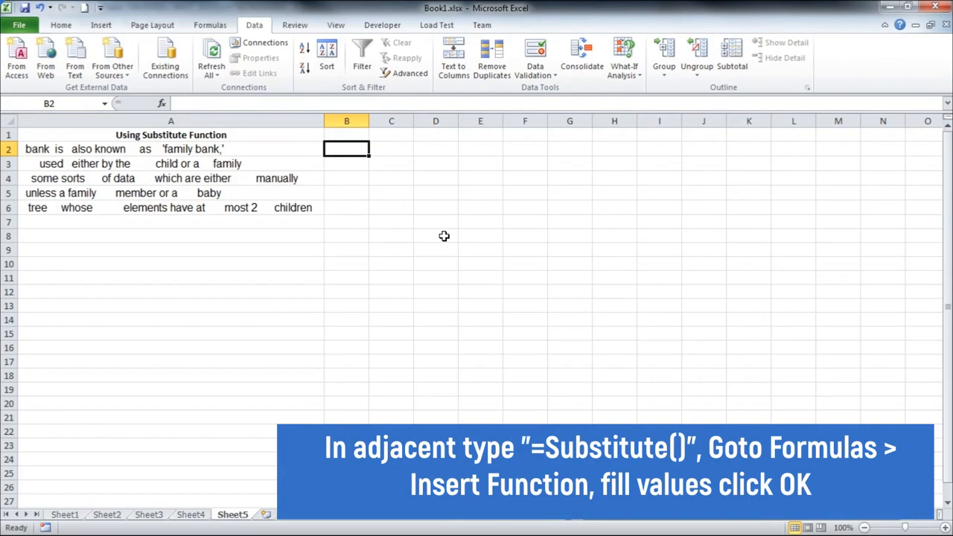
{"action": "type", "text": "=SU"}
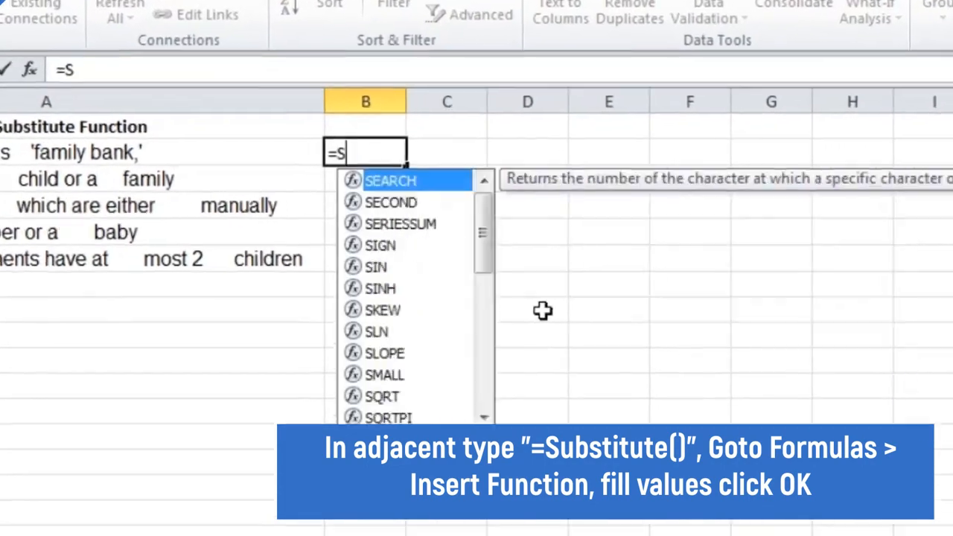
{"action": "type", "text": "B"}
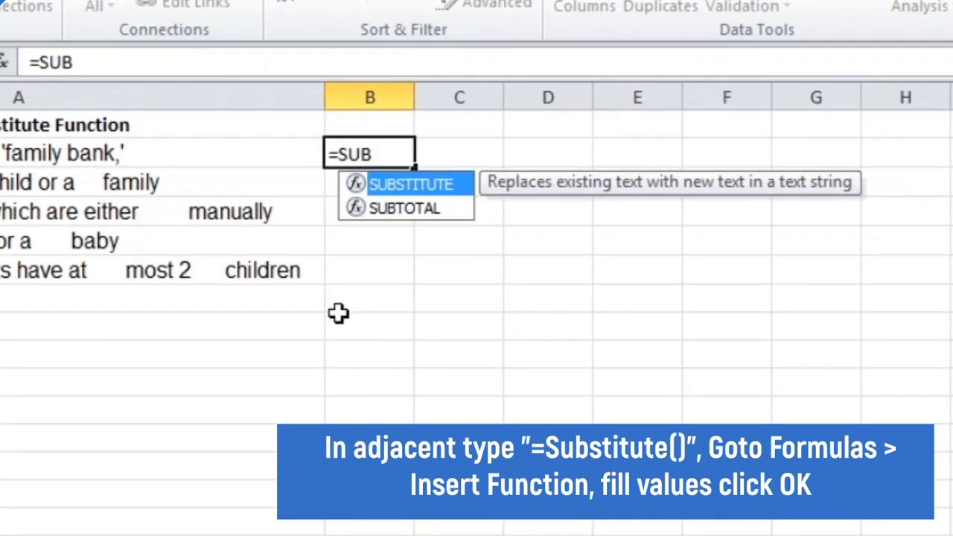
{"action": "double_click", "coordinate": [414, 184]}
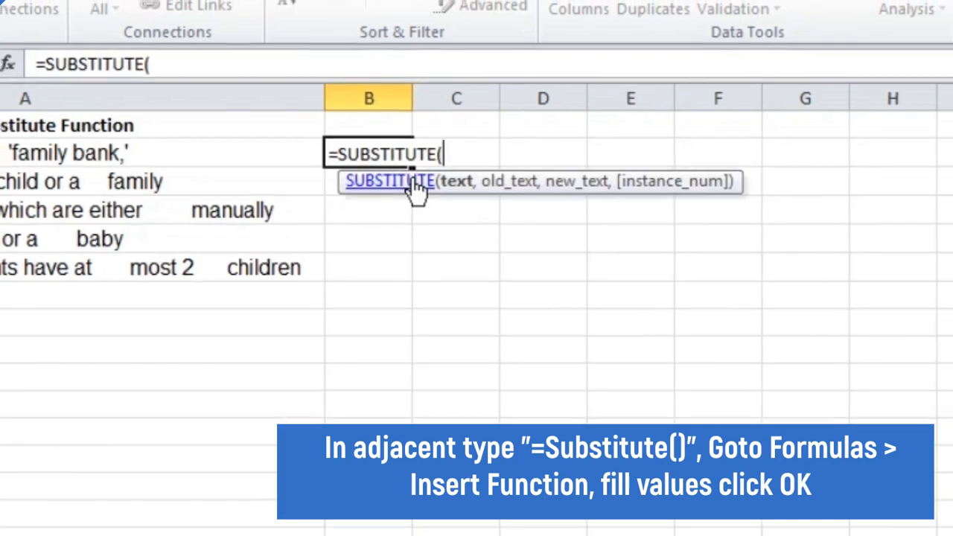
{"action": "type", "text": ")"}
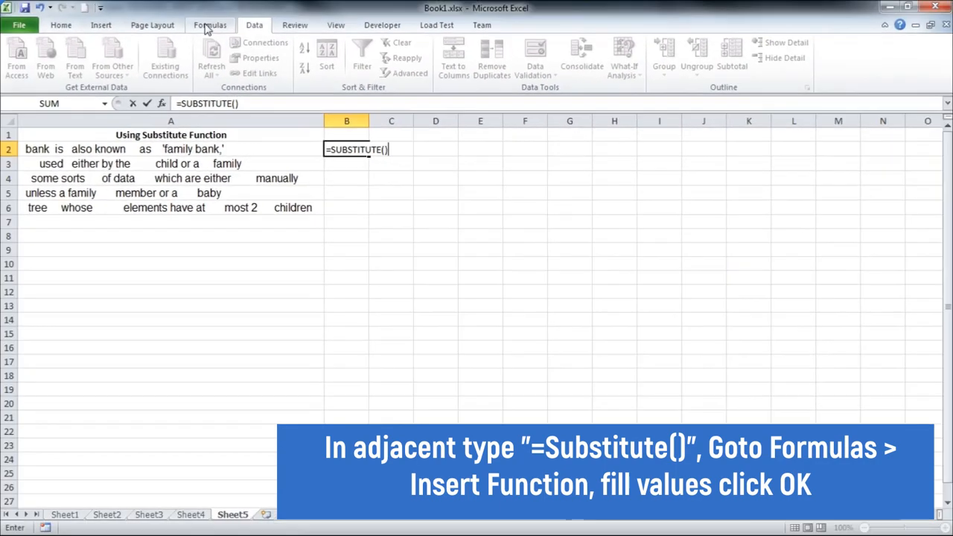
{"action": "left_click", "coordinate": [190, 5]}
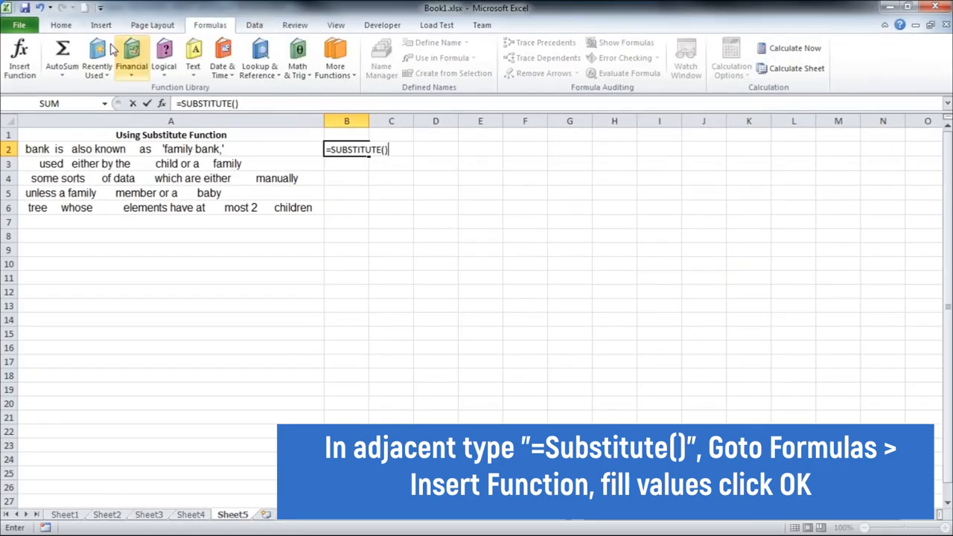
{"action": "left_click", "coordinate": [20, 56]}
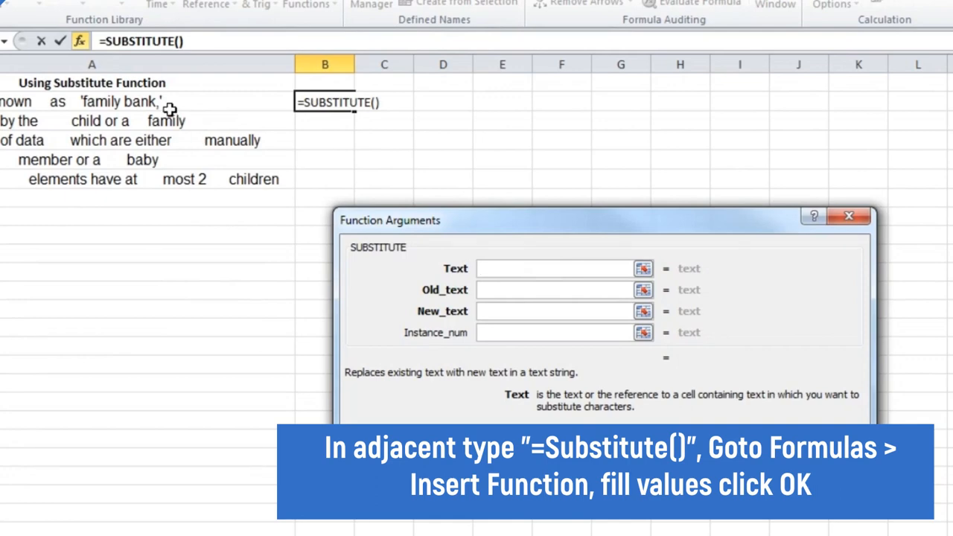
Step: Complete the SUBSTITUTE formula with Text A2, Old_text " " (one space) and New_text "" (empty)
{"action": "type", "text": "A2"}
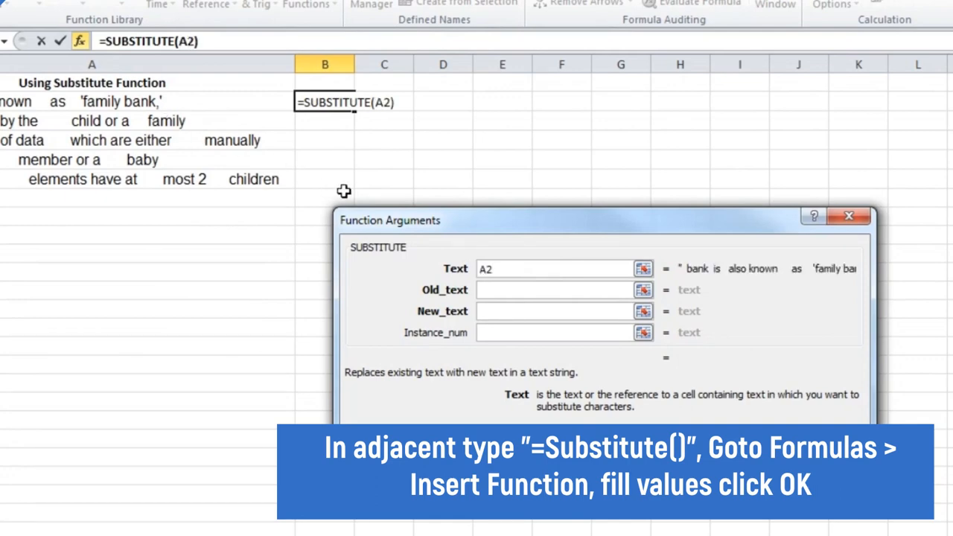
{"action": "left_click", "coordinate": [500, 290]}
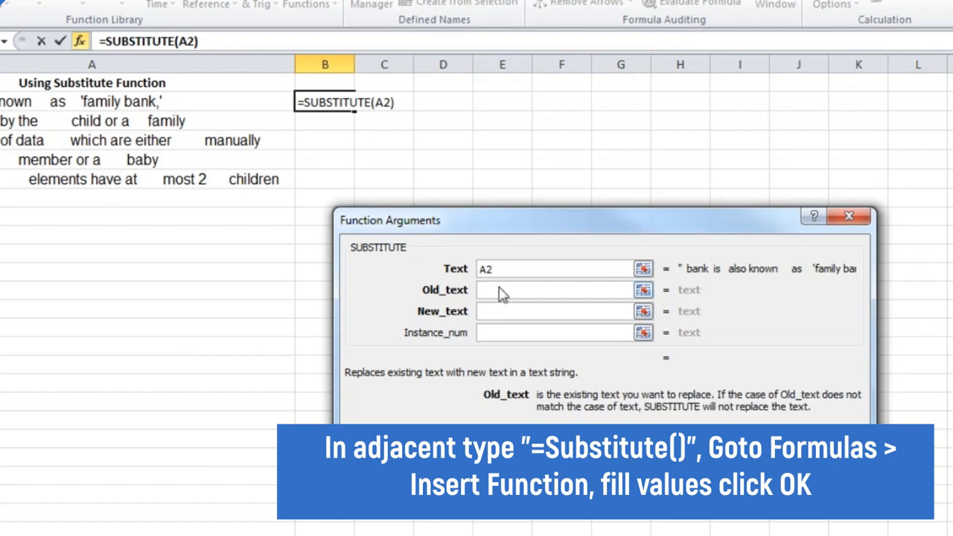
{"action": "type", "text": "\""}
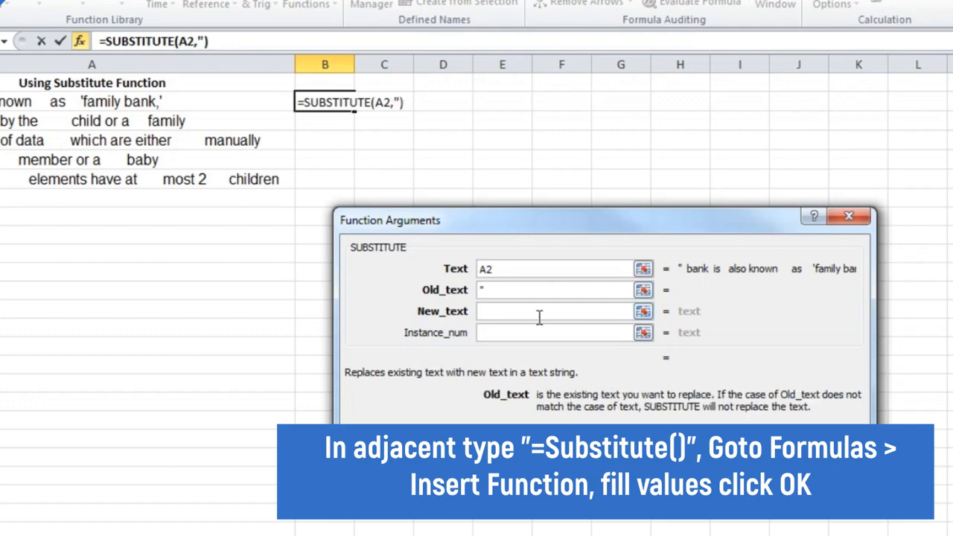
{"action": "type", "text": " \""}
{"action": "left_click", "coordinate": [541, 313]}
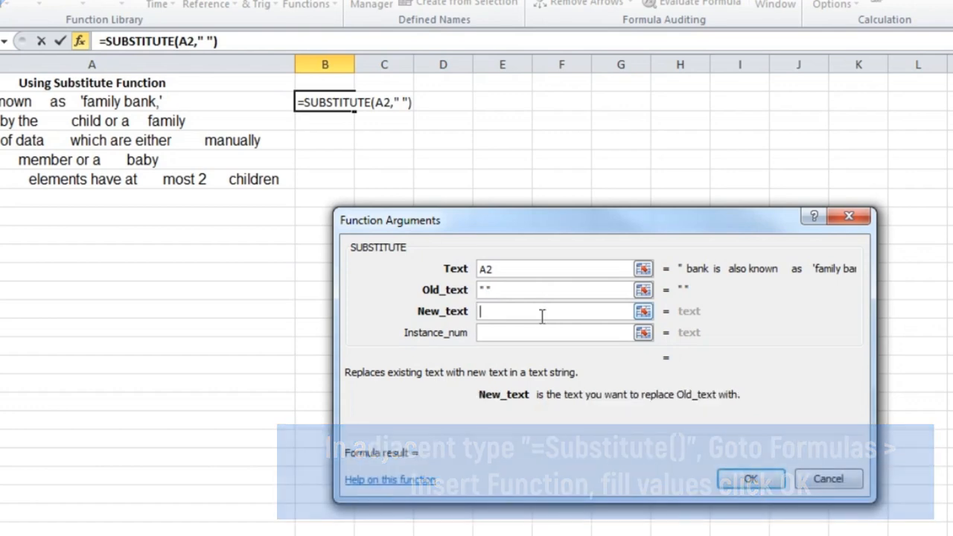
{"action": "type", "text": "\"\""}
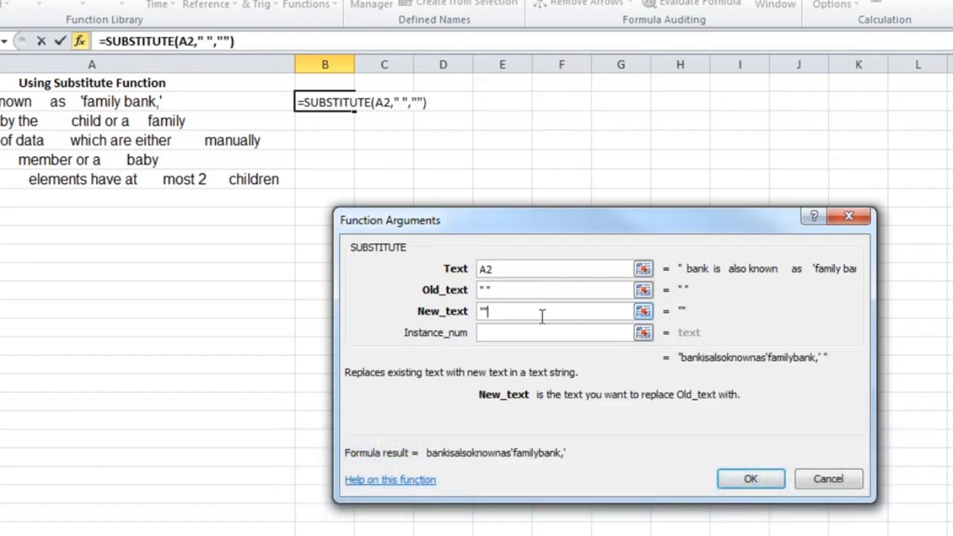
{"action": "left_click", "coordinate": [750, 480]}
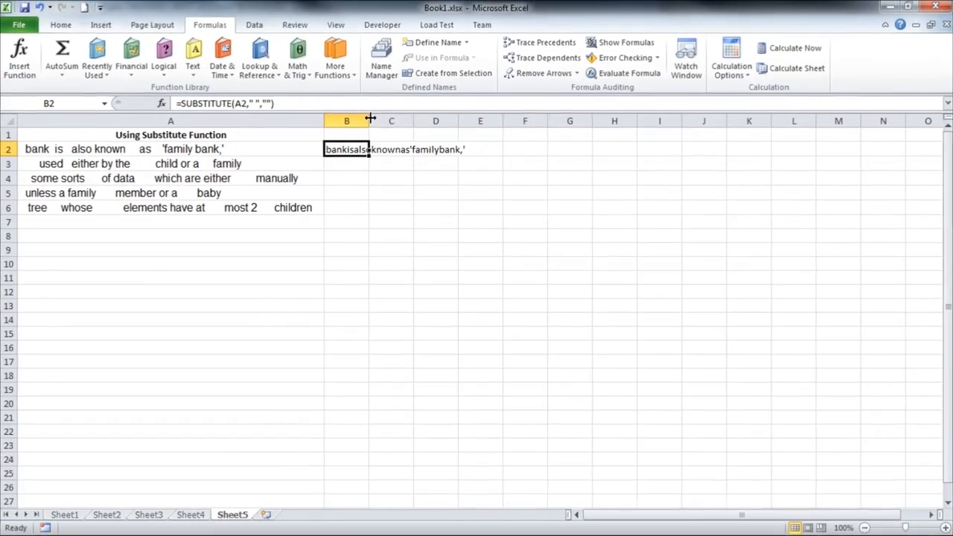
Step: Fill the SUBSTITUTE formula from B2 down to B6 and autofit the width of column B
{"action": "double_click", "coordinate": [370, 119]}
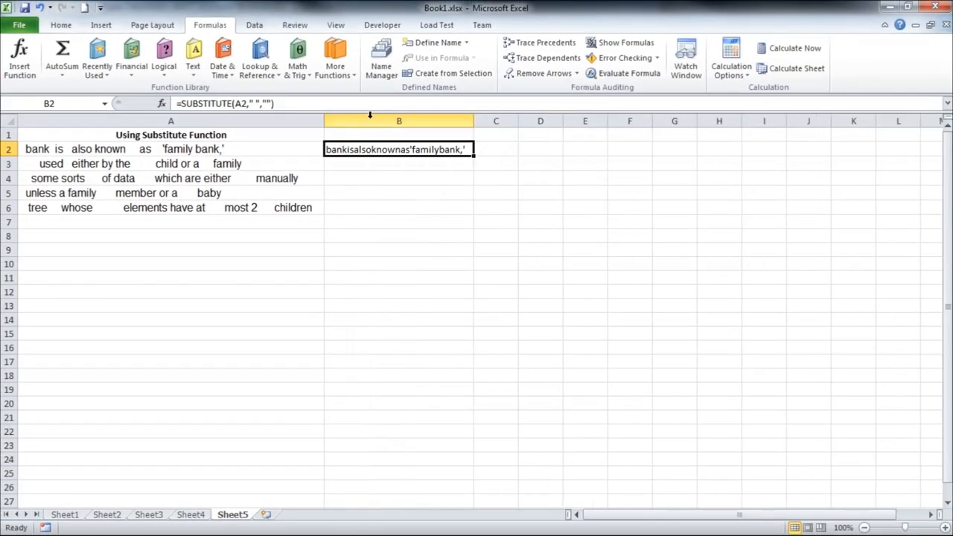
{"action": "left_click_drag", "start_coordinate": [474, 157], "coordinate": [474, 214]}
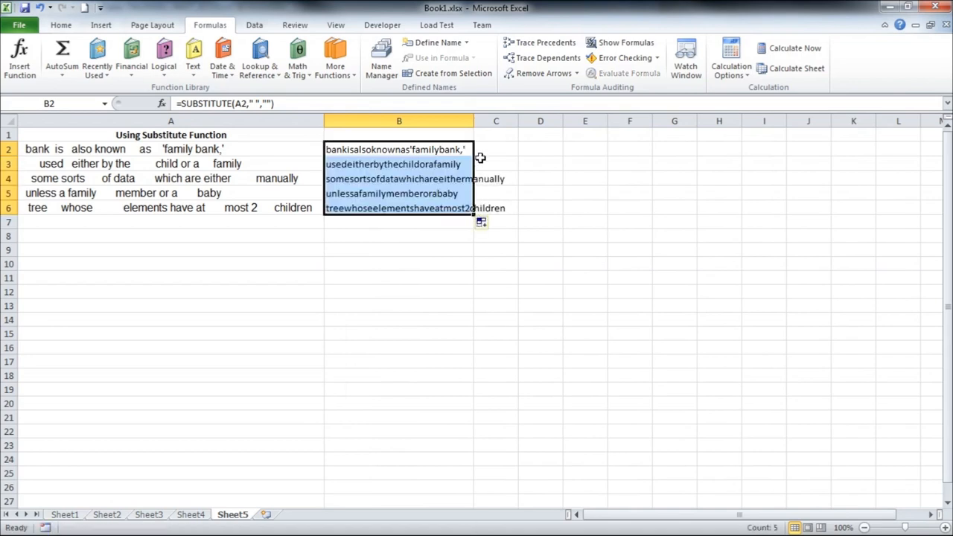
{"action": "double_click", "coordinate": [474, 123]}
{"action": "left_click", "coordinate": [624, 192]}
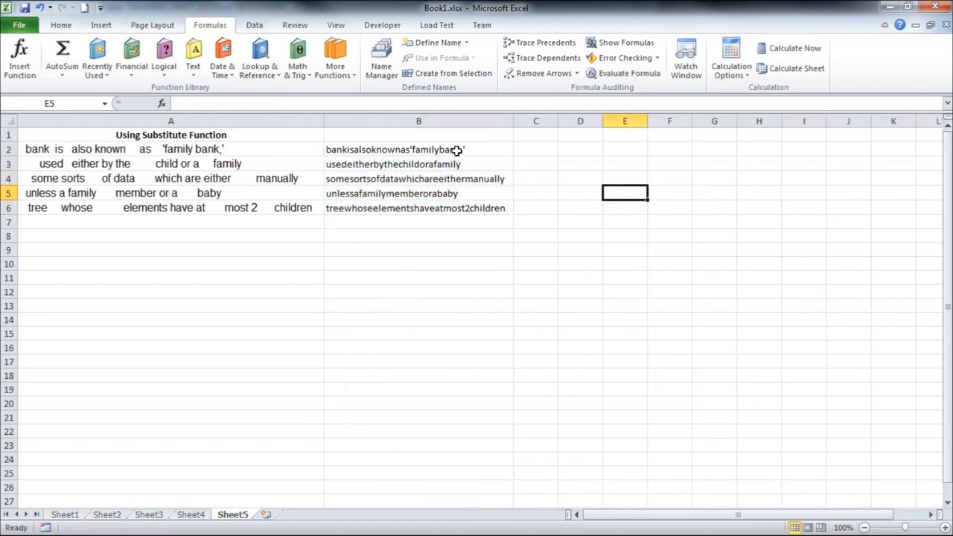
{"action": "left_click_drag", "start_coordinate": [456, 150], "coordinate": [463, 207]}
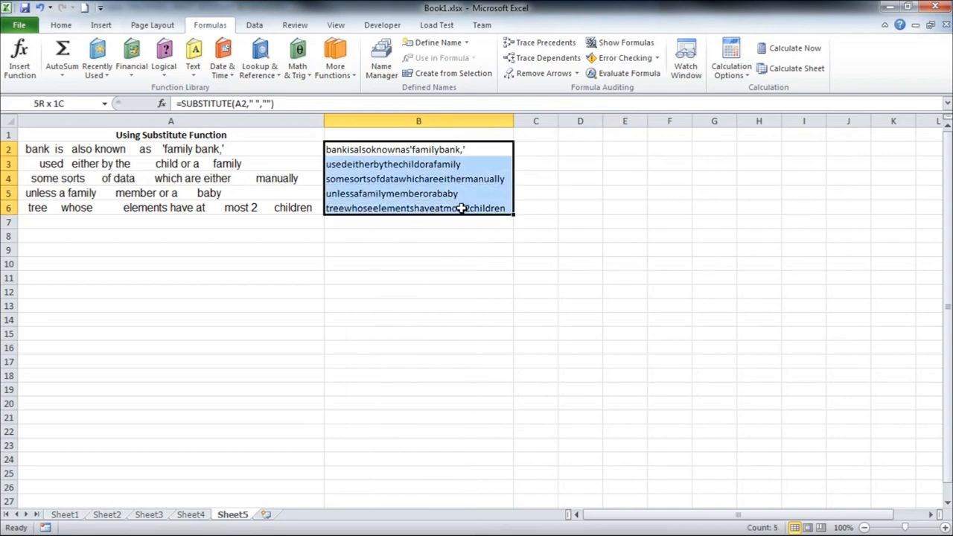
{"action": "left_click", "coordinate": [666, 274]}
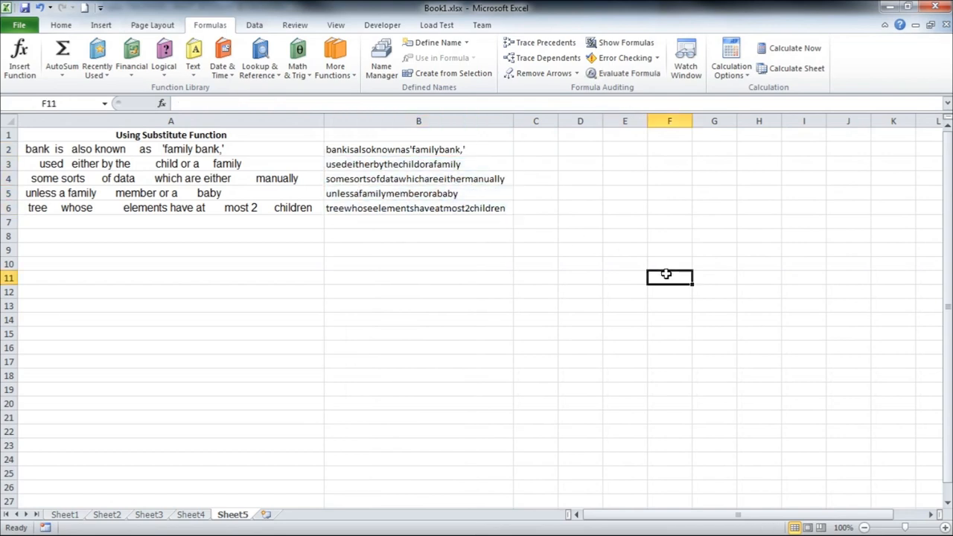